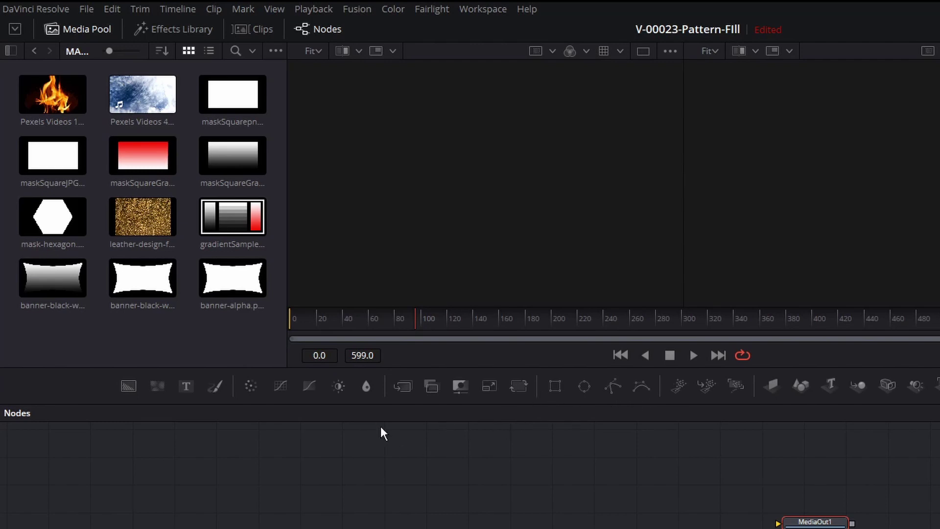
Step: Add a Background node, show it in the second viewer and colour it blue, about hue 0.62, saturation 0.84, value 0.59
drag(128, 386, 336, 361)
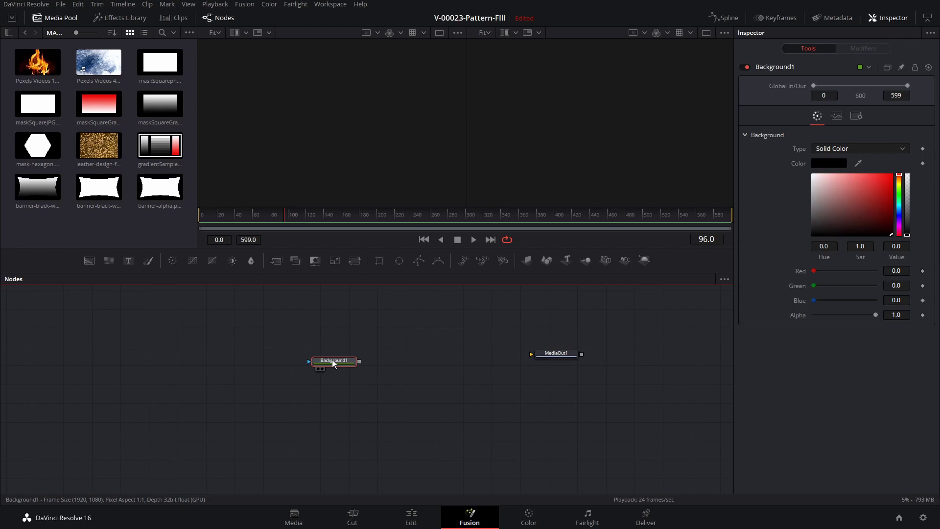
key(2)
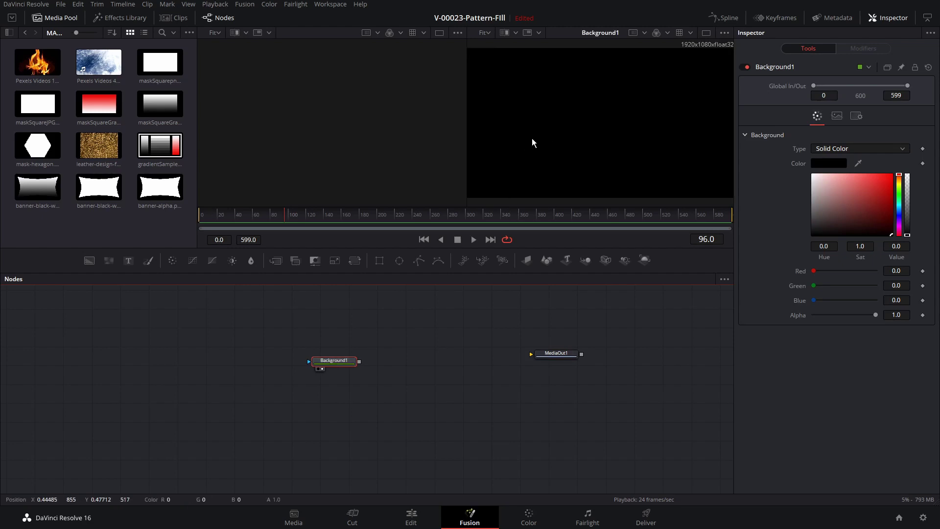
click(880, 199)
drag(897, 205, 898, 212)
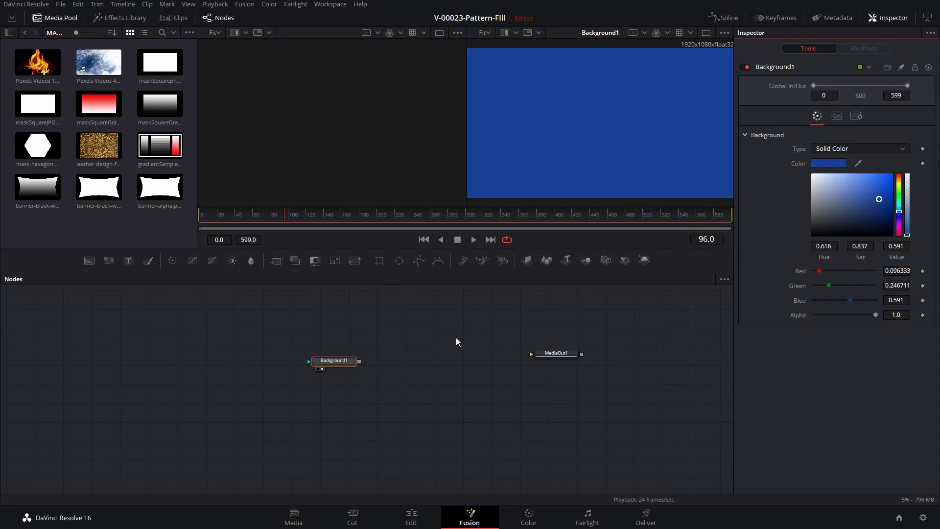
Step: Reposition the Background1 node and add a Rectangle mask below it, connected to its effect mask input
drag(342, 366, 347, 360)
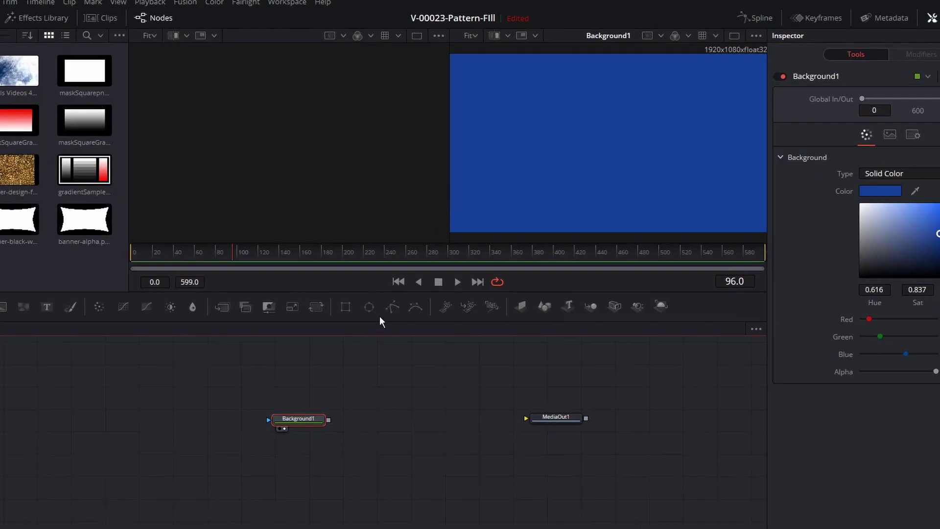
drag(328, 445, 268, 420)
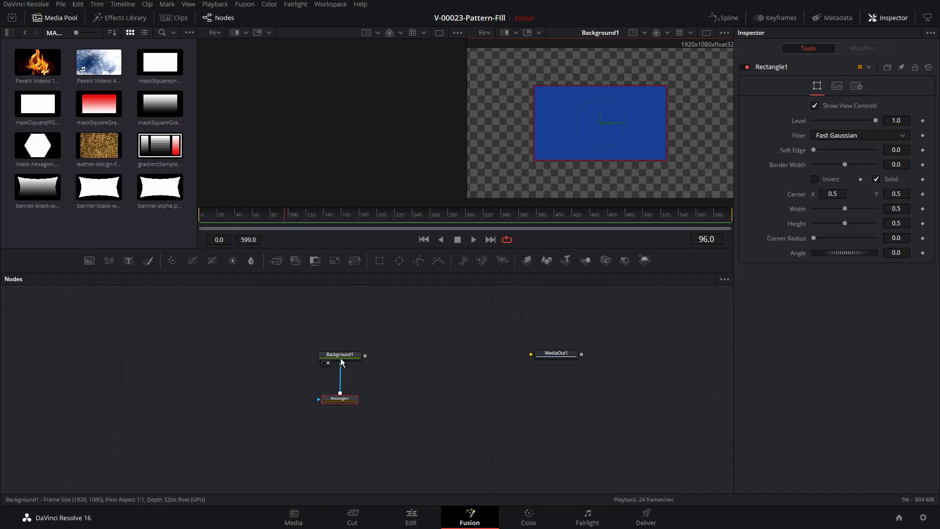
click(442, 379)
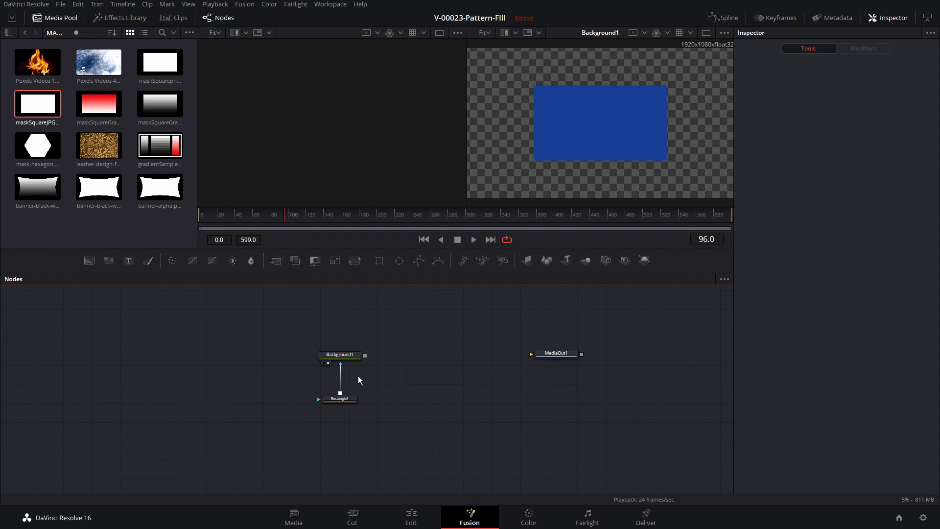
Step: Detach the Rectangle from Background1, add maskSquarepng.png, show it in the first viewer and connect it as Background1's effect mask
drag(341, 365, 121, 407)
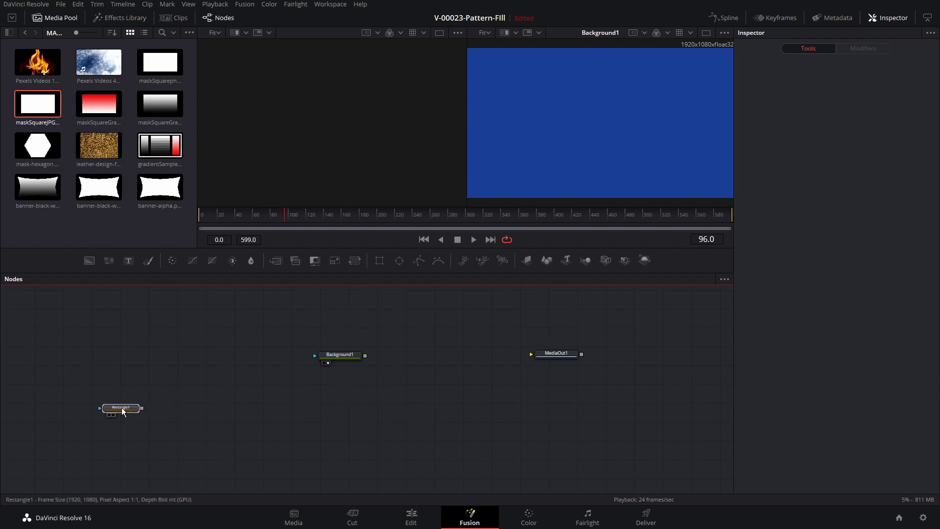
drag(160, 62, 204, 367)
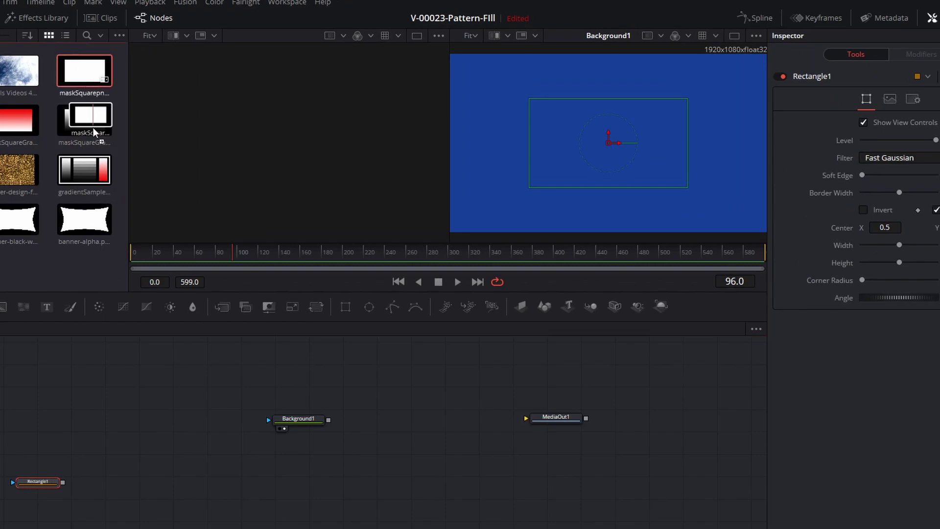
drag(136, 433, 138, 437)
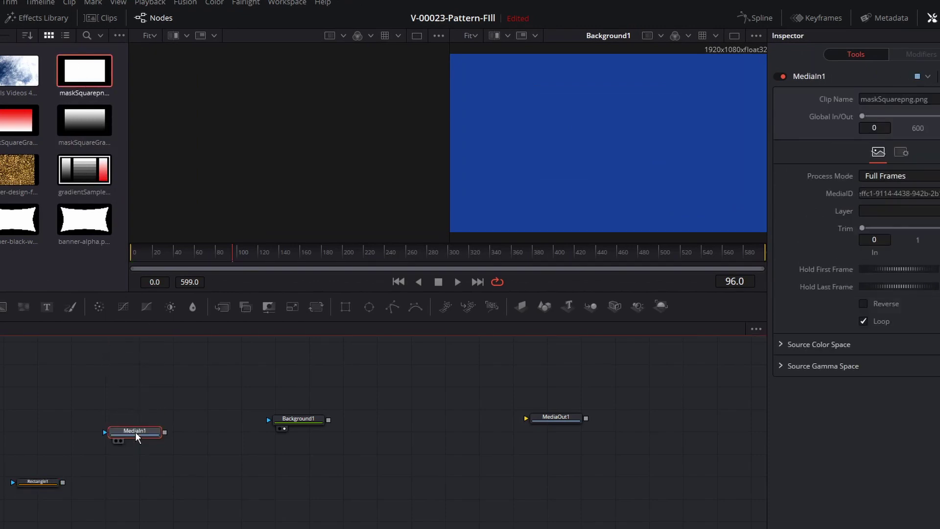
key(1)
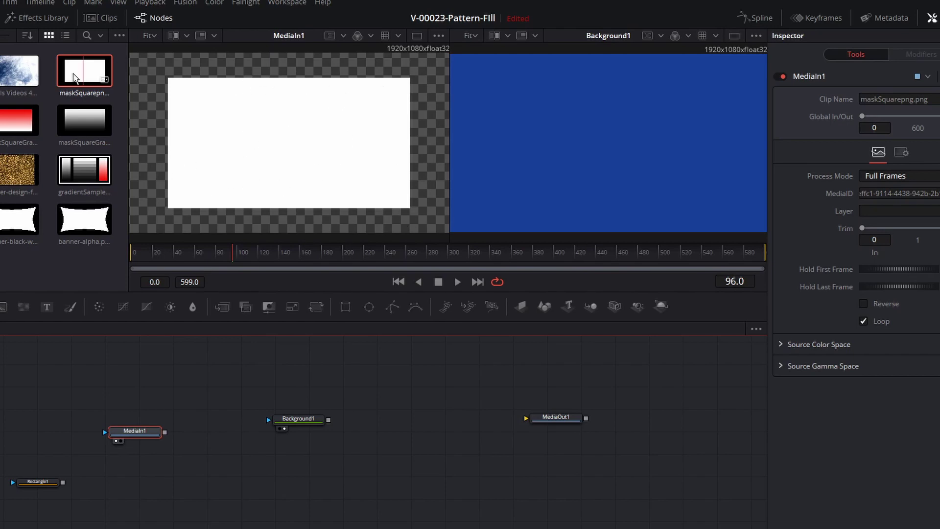
drag(147, 432, 269, 421)
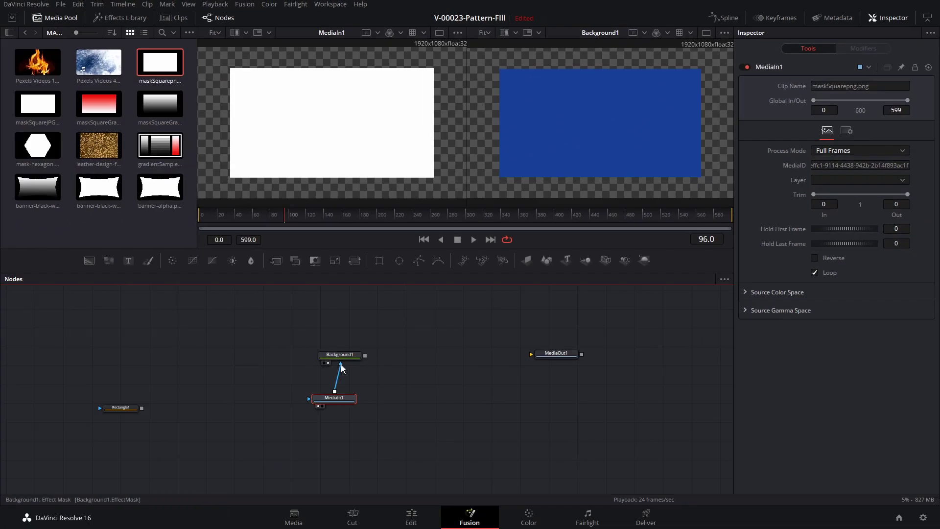
Step: Disconnect and set aside MediaIn1, add maskSquareJPG.jpg, show it in the first viewer and connect it to Background1's effect mask input
drag(336, 401, 319, 417)
drag(341, 368, 304, 380)
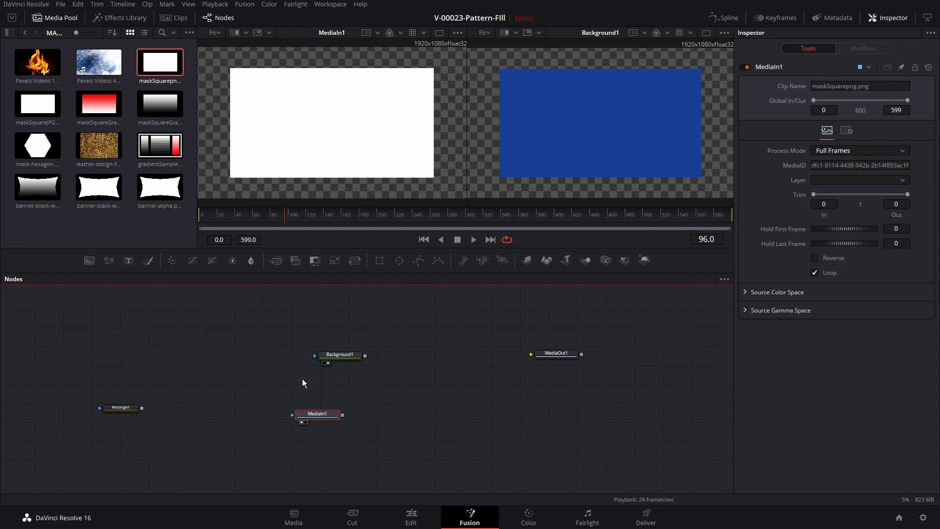
drag(306, 414, 212, 412)
drag(37, 104, 326, 417)
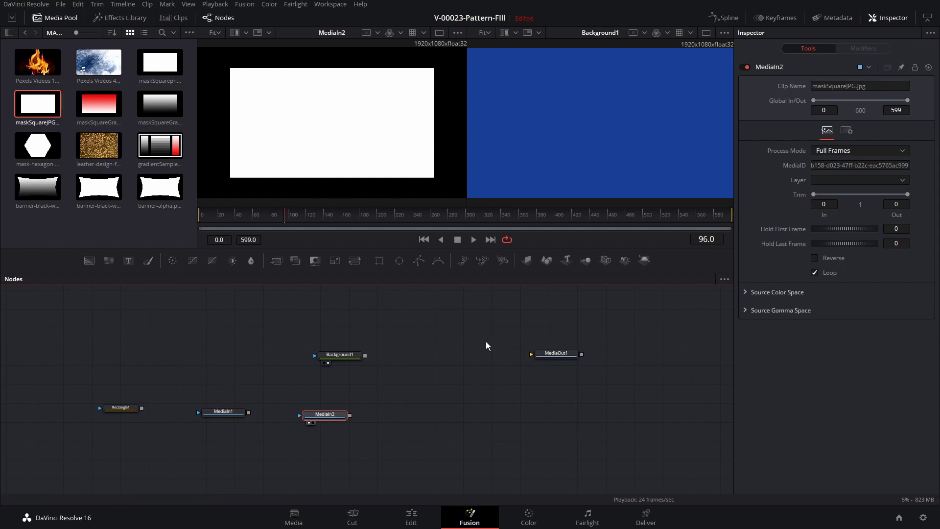
drag(350, 415, 320, 356)
drag(336, 420, 347, 419)
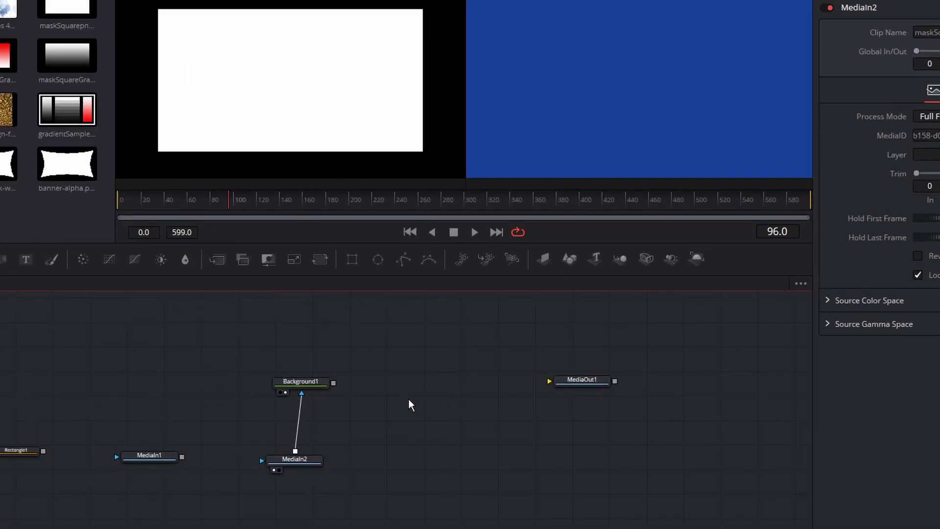
Step: Insert a Bitmap mask node between MediaIn2 and Background1, spacing MediaIn2 further below it
key(shift+space)
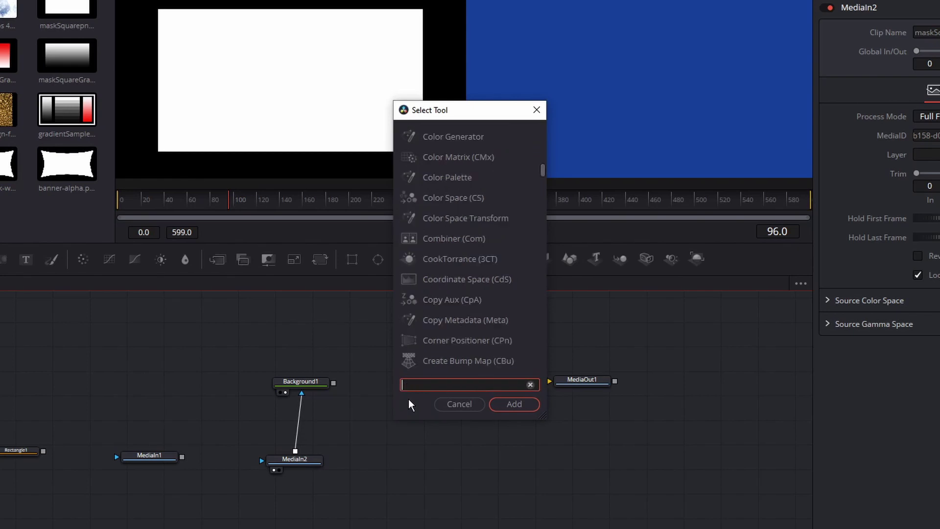
text(bit)
key(Return)
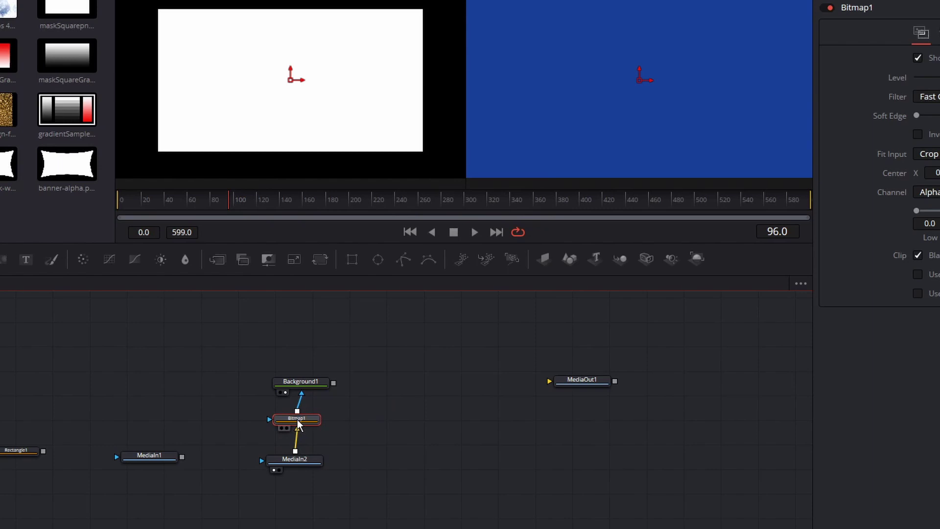
drag(295, 459, 294, 469)
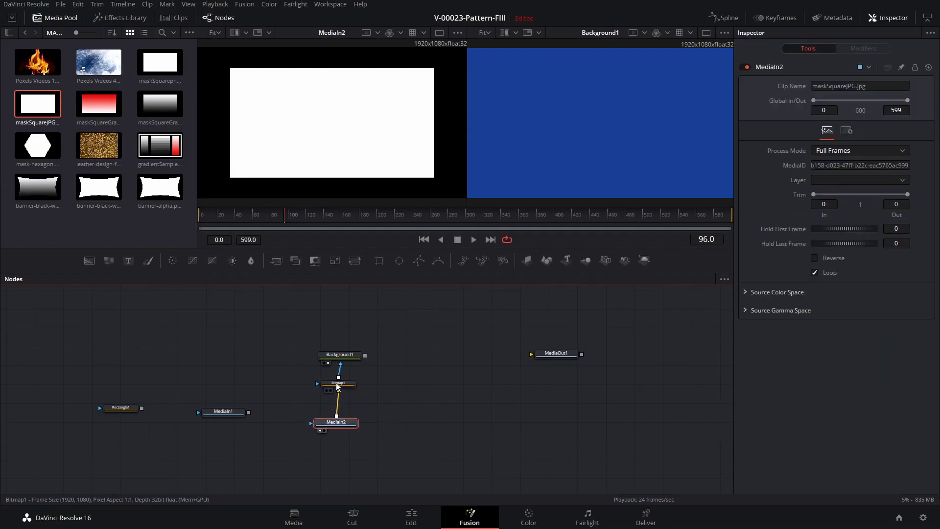
click(337, 385)
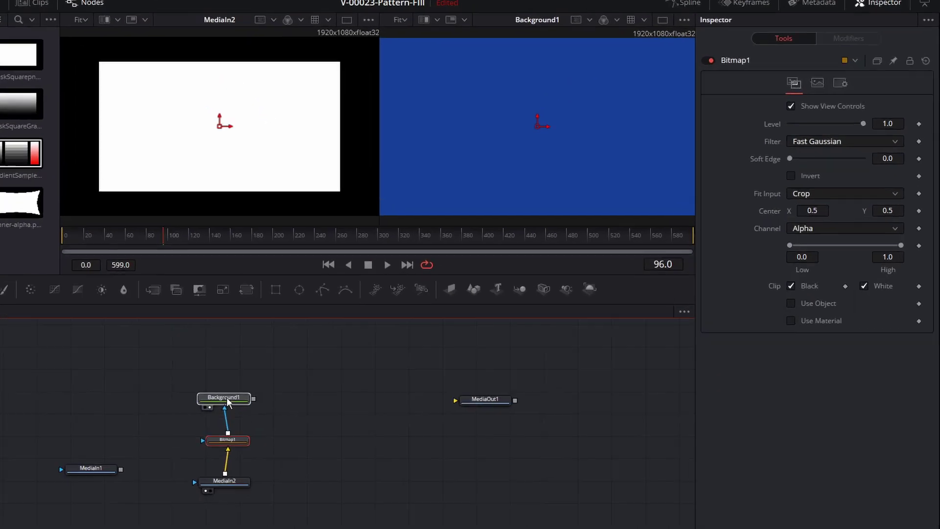
click(339, 354)
click(207, 456)
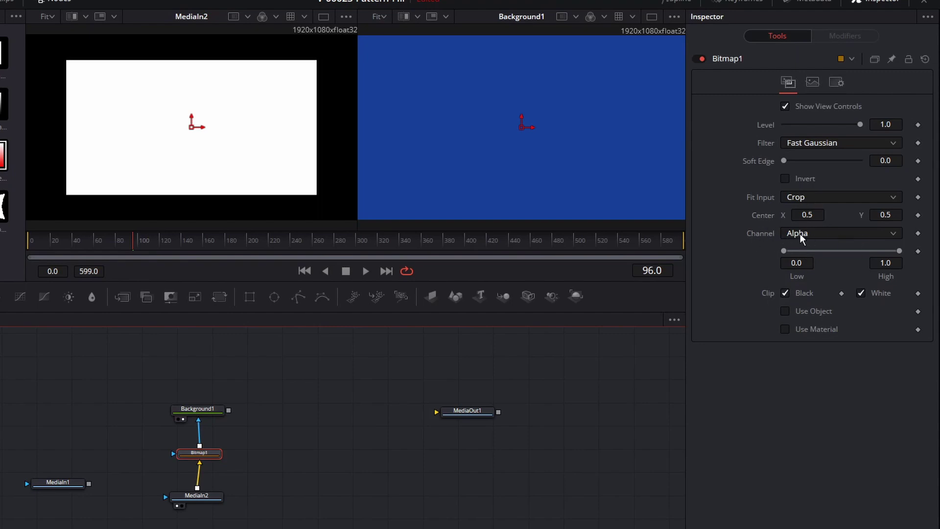
mouse_move(204, 455)
mouse_move(217, 451)
mouse_down()
mouse_move(203, 450)
mouse_move(216, 452)
mouse_up()
click(820, 236)
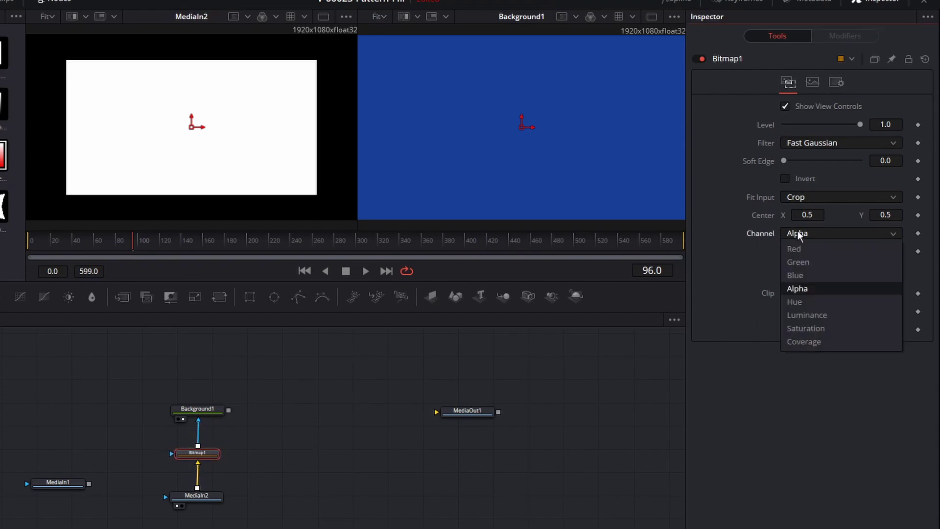
click(817, 316)
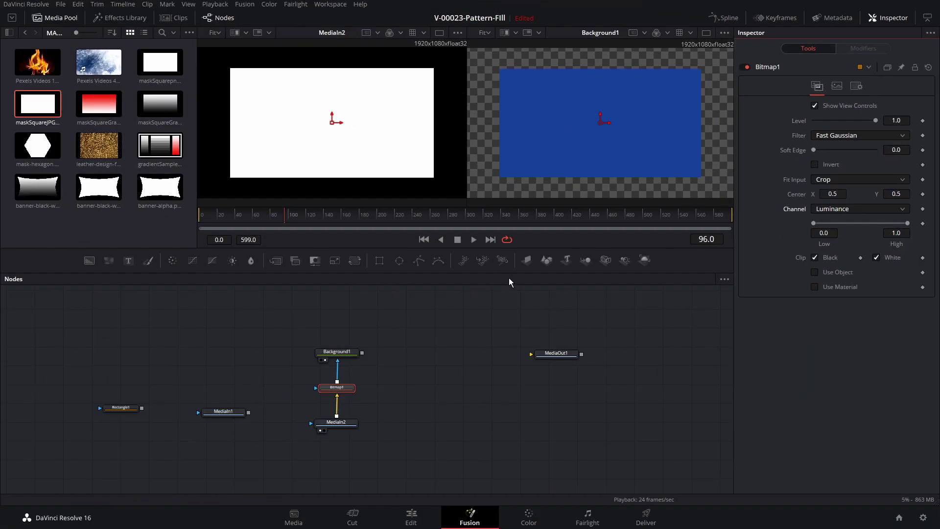
Step: Replace MediaIn2 as the Bitmap's source with maskSquareGradLuma.jpg, shown in the first viewer and placed below the Bitmap node
drag(336, 422, 209, 437)
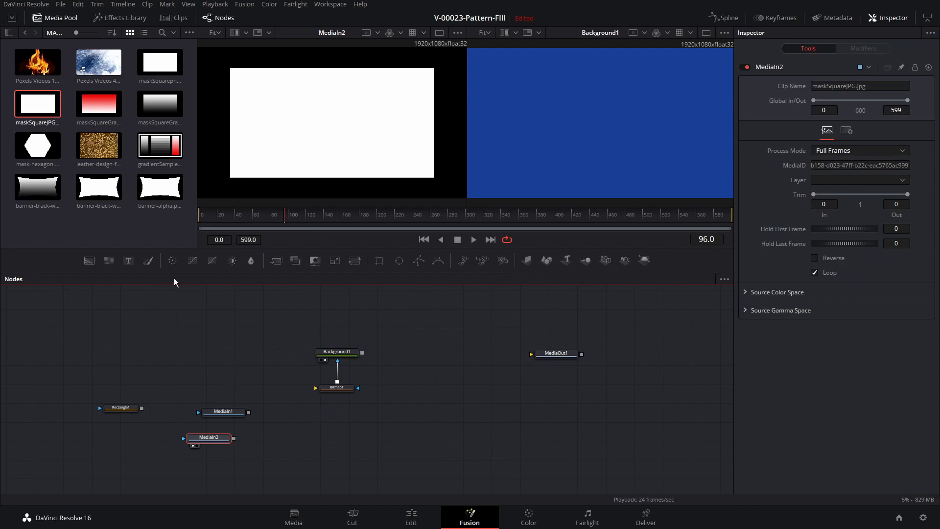
drag(168, 118, 180, 137)
drag(339, 453, 333, 444)
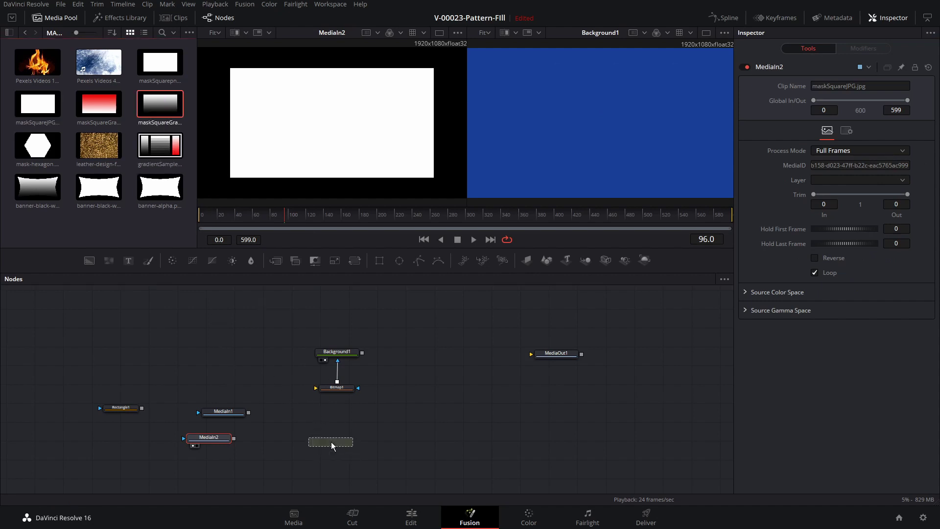
key(1)
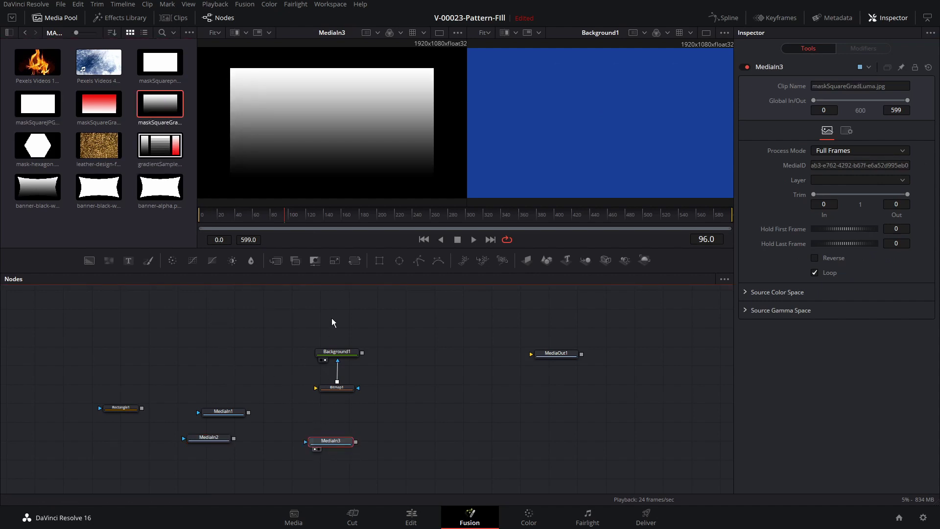
drag(356, 441, 327, 390)
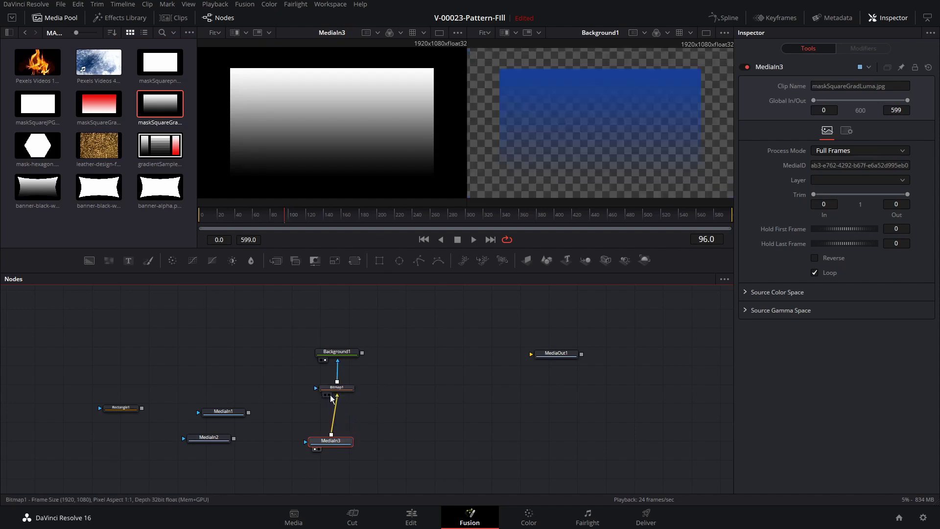
drag(333, 443, 337, 433)
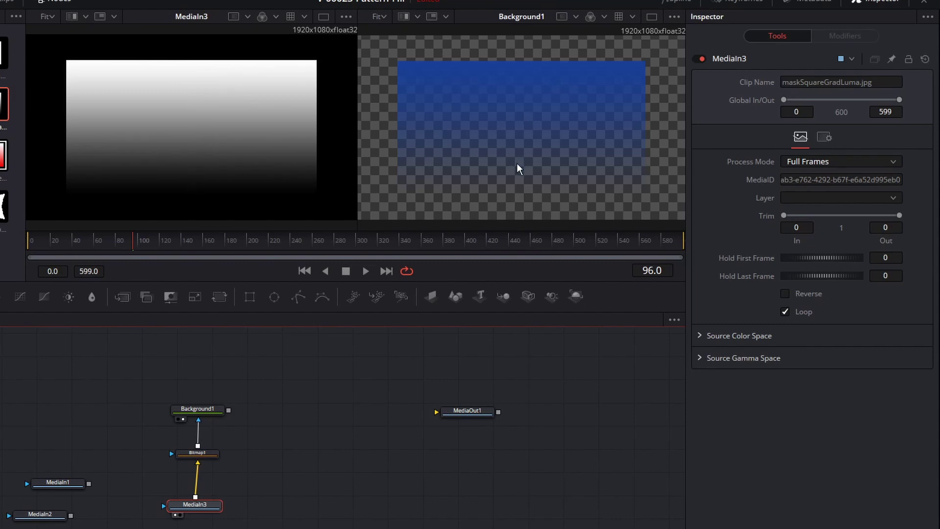
Step: Try inverting the Bitmap1 mask and turn the inversion back off
click(196, 453)
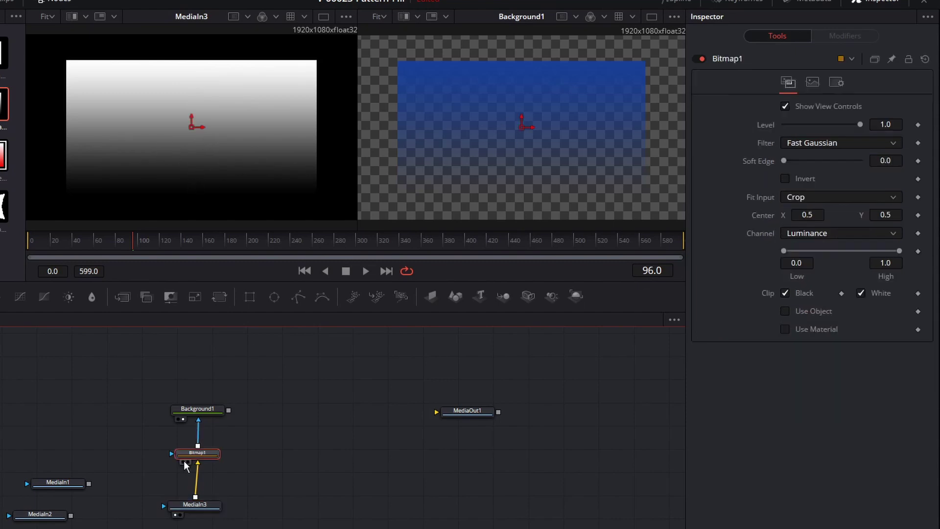
click(786, 180)
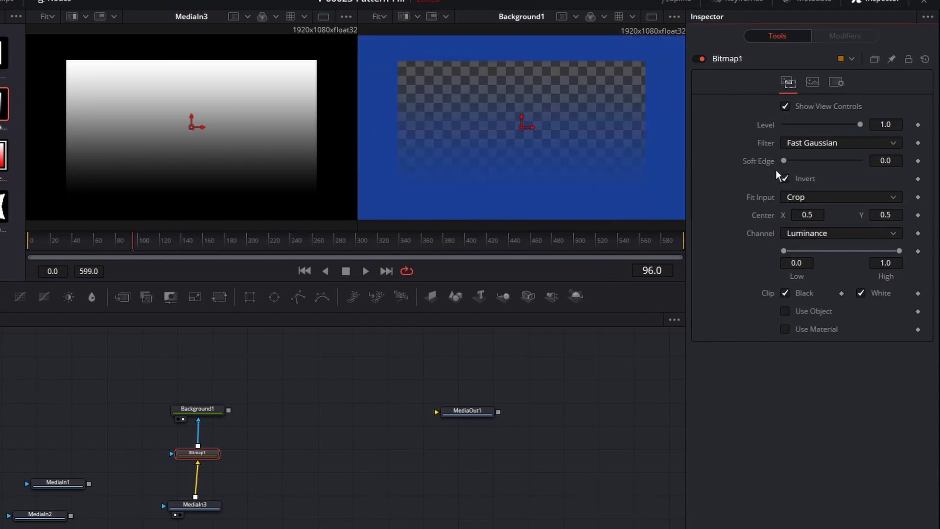
click(786, 180)
Step: Try Bitmap1 Low threshold values of 0.511 and 0.456, and return Low to 0.0
drag(784, 252, 838, 251)
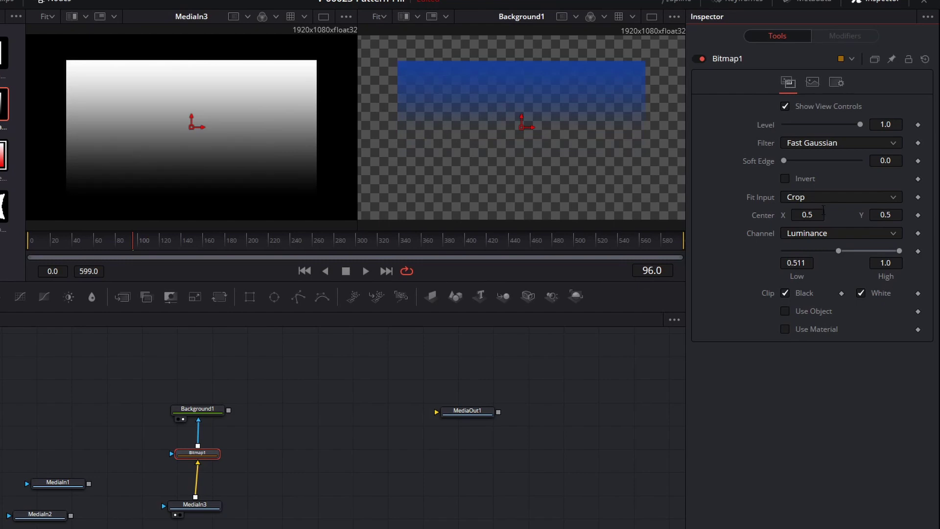
mouse_move(842, 253)
mouse_down()
mouse_move(881, 256)
mouse_move(832, 256)
mouse_up()
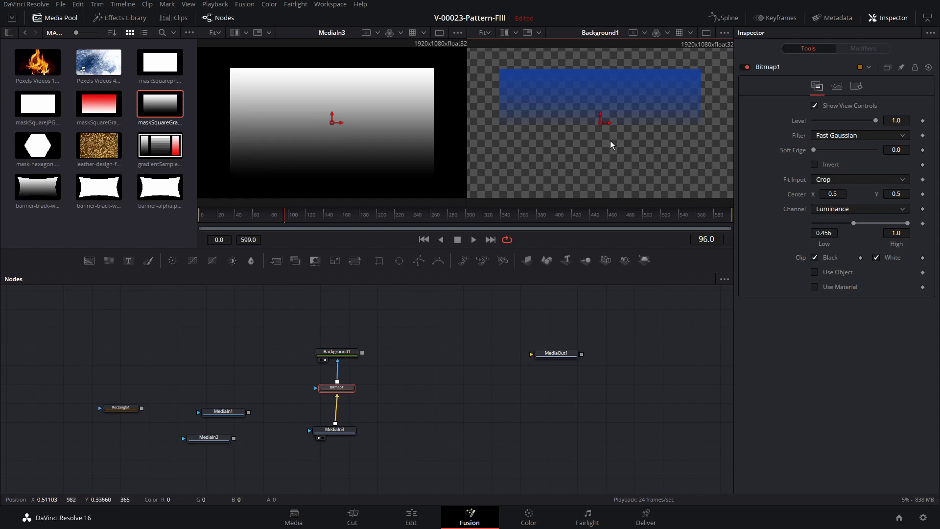
drag(853, 223, 840, 223)
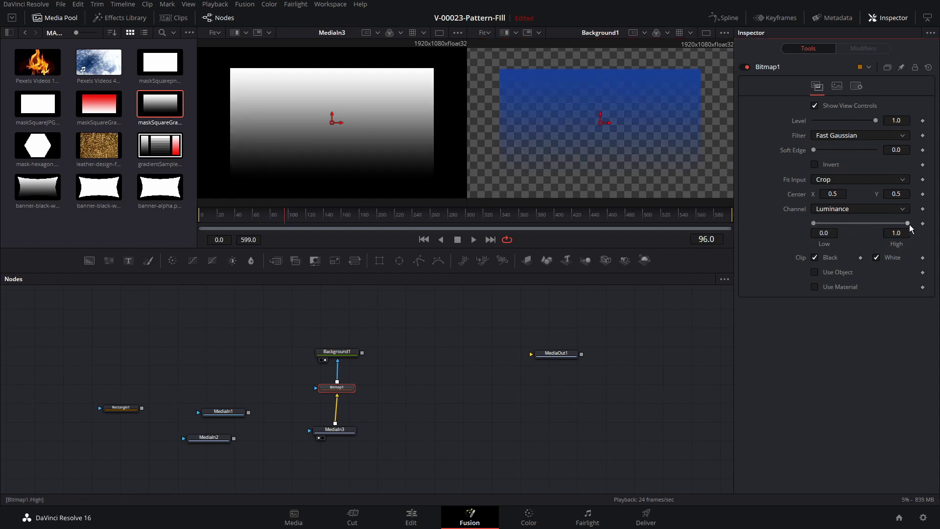
Step: Try Bitmap1 High threshold values of 0.489 and 0.239, and return High to 1.0
drag(908, 224, 900, 226)
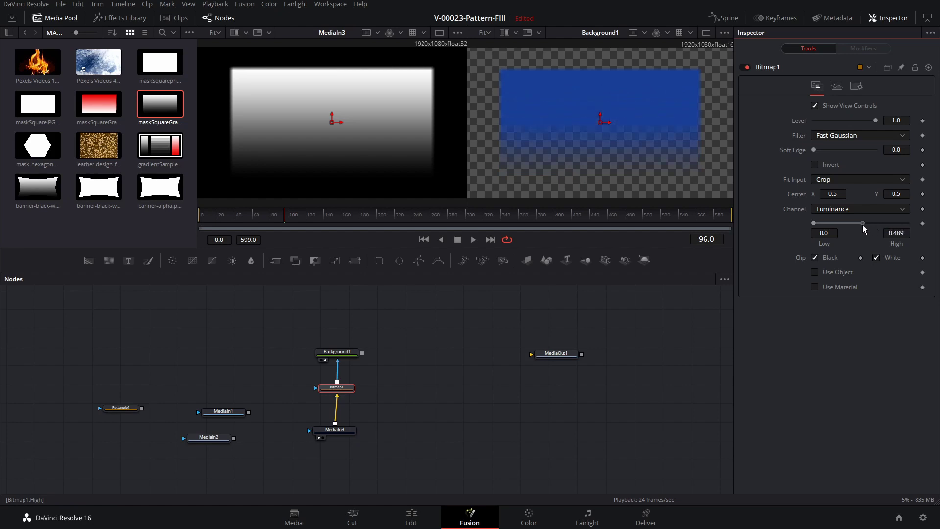
drag(853, 225, 840, 225)
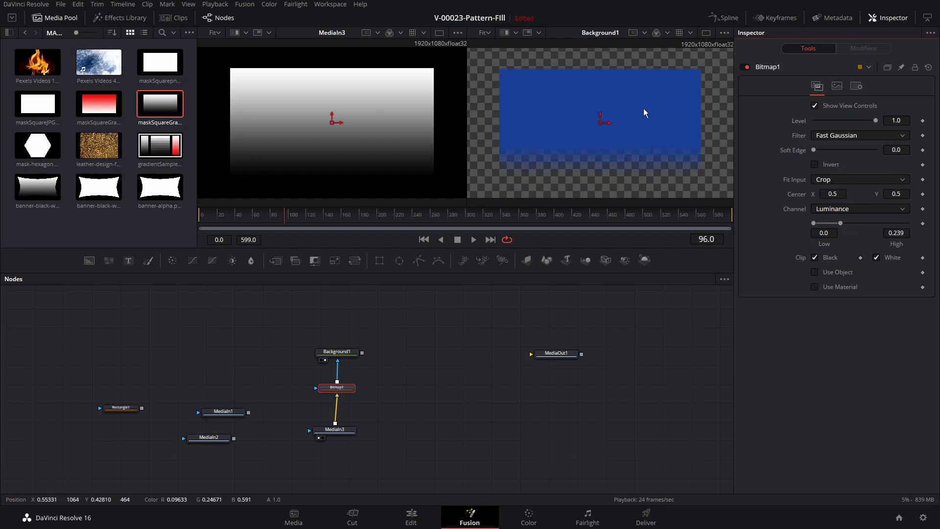
drag(841, 223, 908, 224)
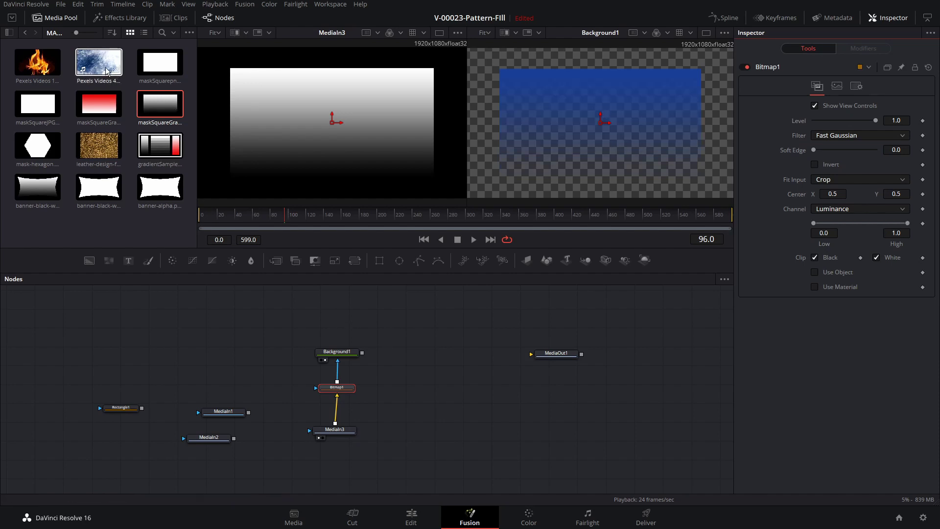
Step: Add the clip Pexels Videos 4083.mp4 beside Background1 and show it in the second viewer
drag(99, 63, 425, 345)
key(2)
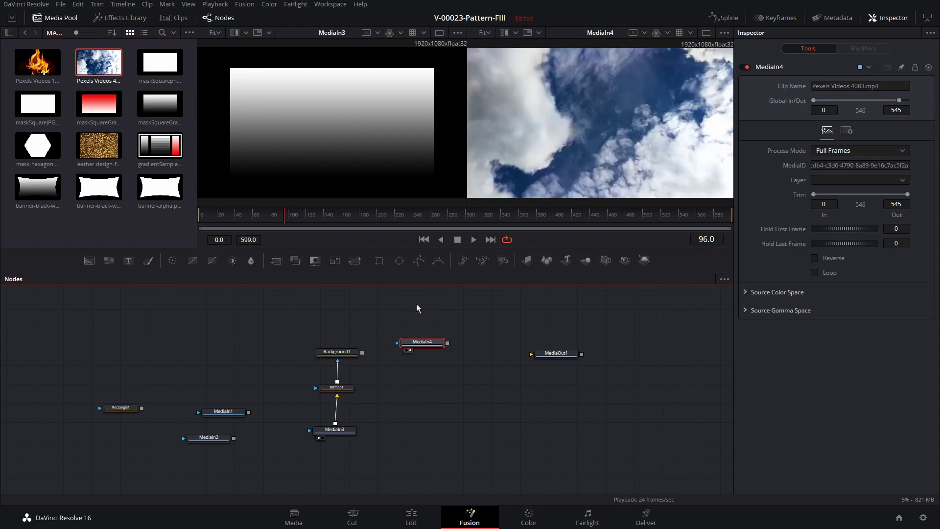
Step: Play a stretch of the unmasked sky clip to preview its motion
click(255, 216)
key(space)
key(space)
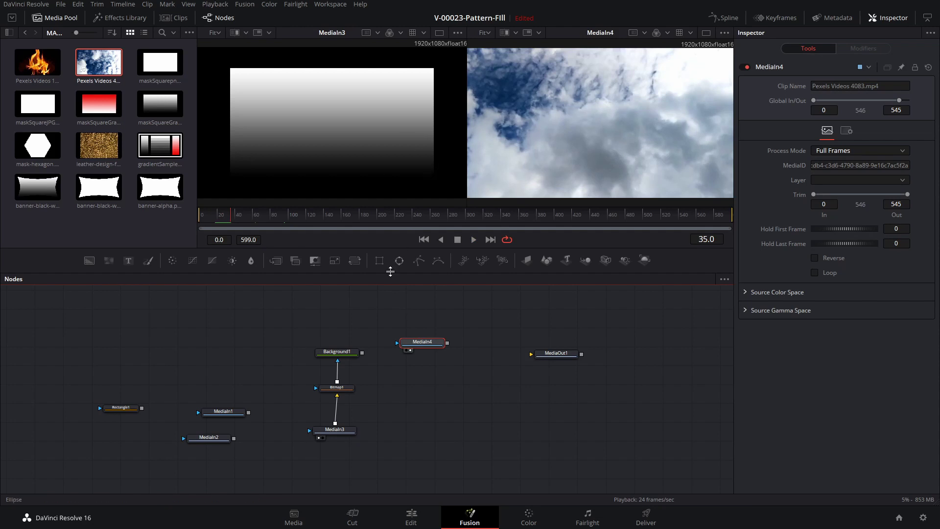
Step: Move the Bitmap1 mask connection from Background1 to MediaIn4 and line up Bitmap1 and MediaIn3 beneath it
drag(339, 364, 397, 343)
drag(344, 357, 284, 359)
drag(330, 386, 419, 374)
drag(338, 438, 428, 433)
drag(426, 376, 424, 379)
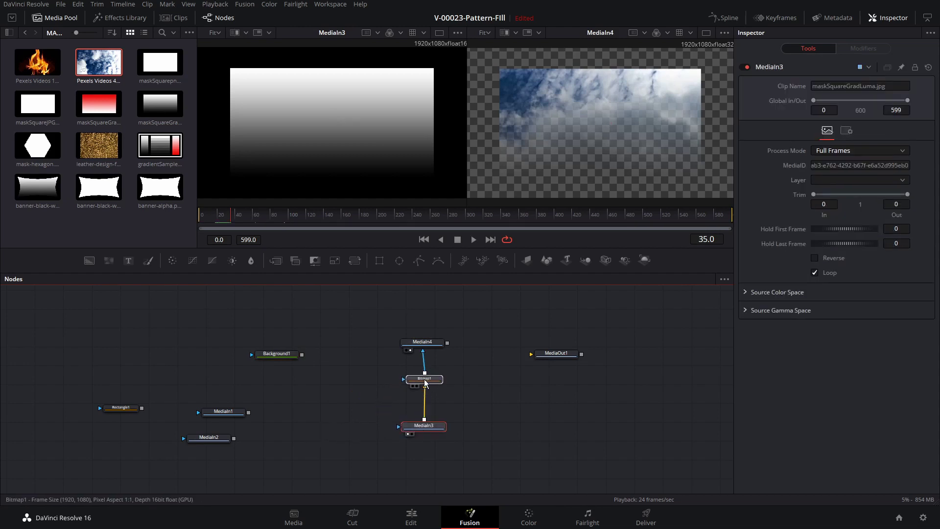
Step: Play the masked sky footage from the beginning of the timeline
drag(230, 216, 202, 217)
key(space)
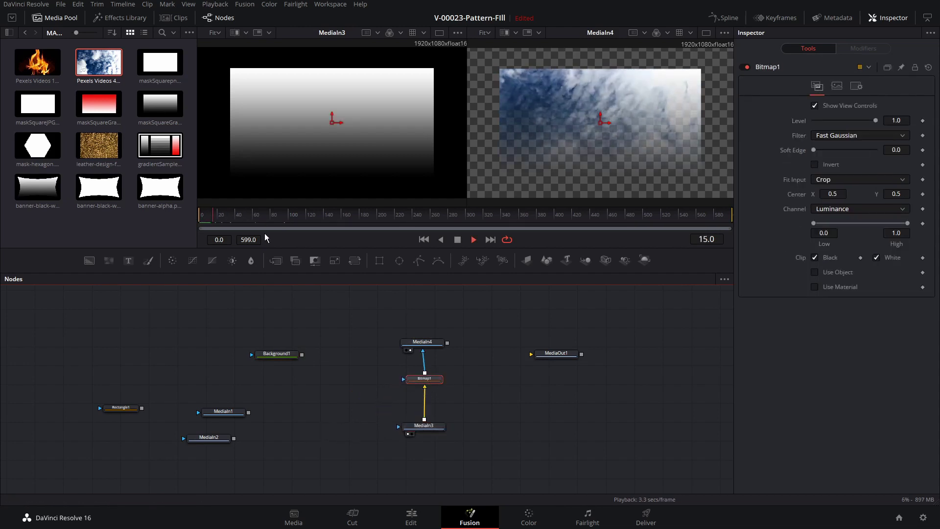
key(space)
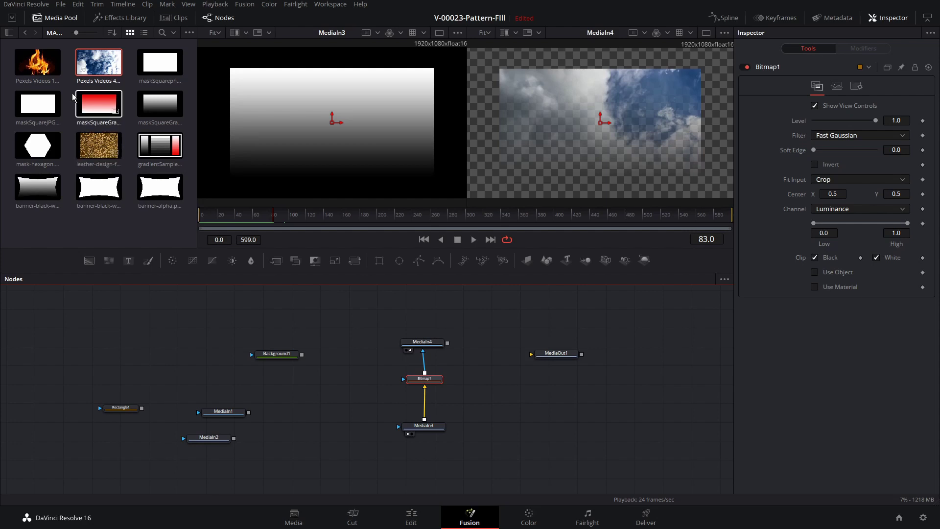
Step: Add banner-black-wihte-grad.png, show it in the first viewer, and connect it to Bitmap1 in place of MediaIn3
drag(40, 194, 474, 429)
click(462, 430)
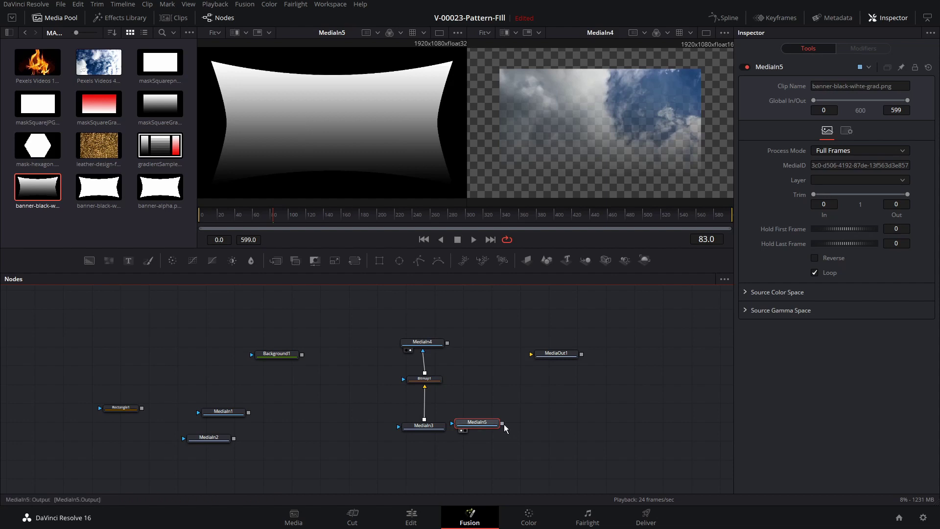
drag(502, 423, 426, 387)
drag(423, 425, 360, 446)
drag(467, 423, 414, 430)
drag(423, 342, 426, 322)
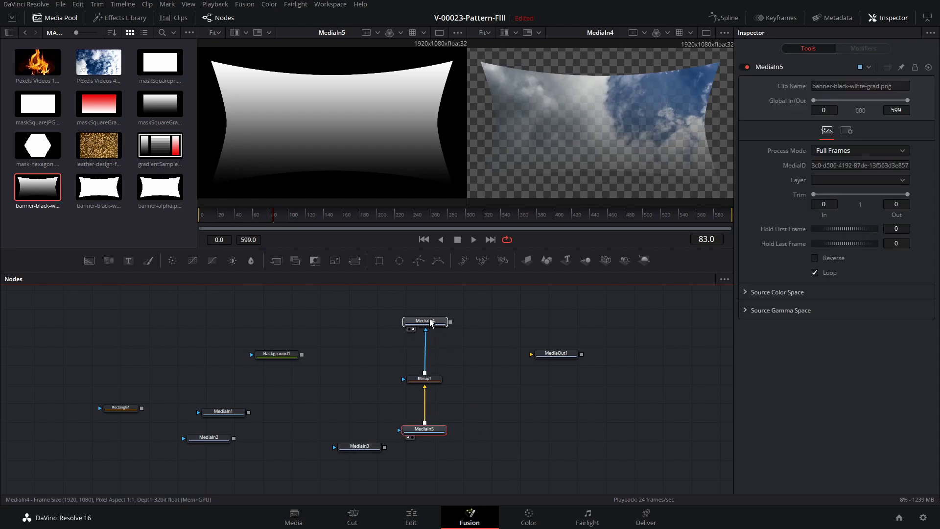
Step: Add Background2, detach Bitmap1 from MediaIn4, and merge MediaIn4 as foreground over Background2
drag(89, 260, 374, 351)
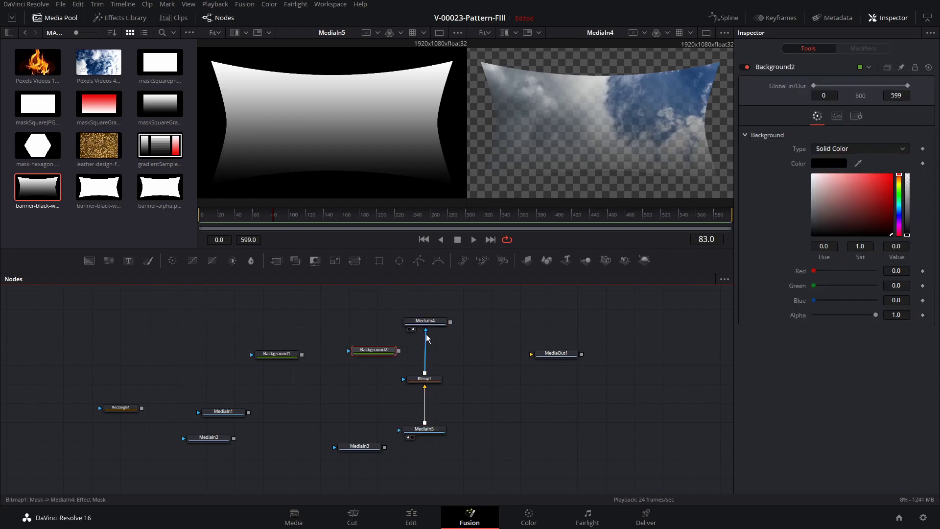
drag(425, 329, 377, 356)
click(373, 319)
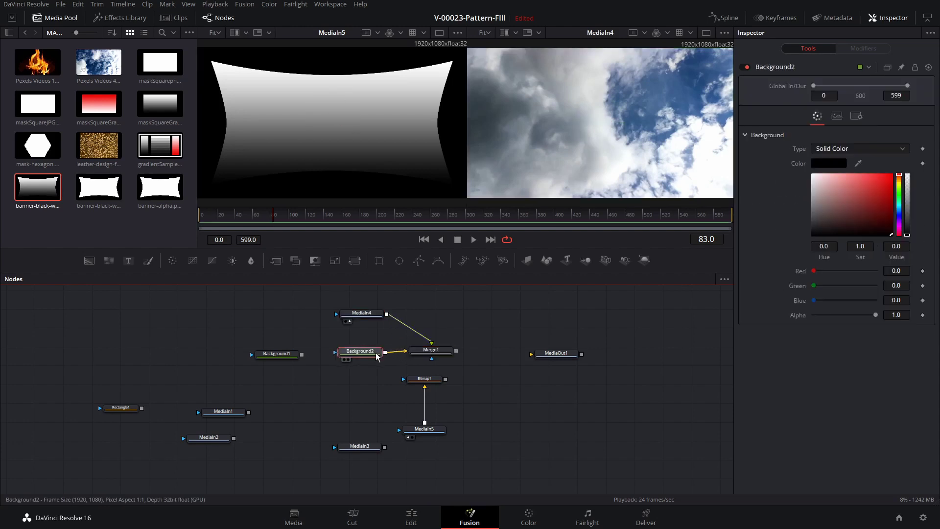
Step: Set Background2's colour to green with hue 0.288, saturation 0.988 and value 0.496
click(899, 191)
click(879, 191)
drag(880, 192, 890, 206)
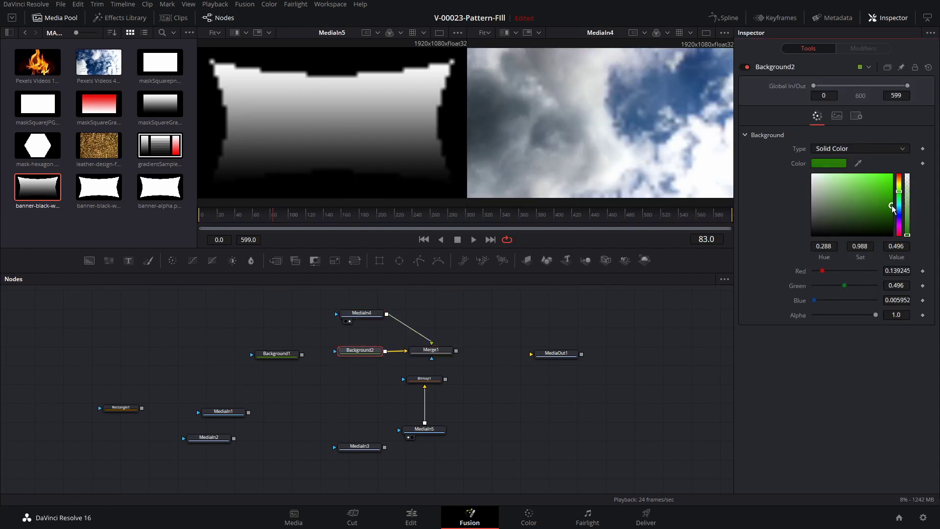
Step: Connect Bitmap1 to Merge1's effect mask and show Merge1 in the second viewer
drag(445, 379, 609, 126)
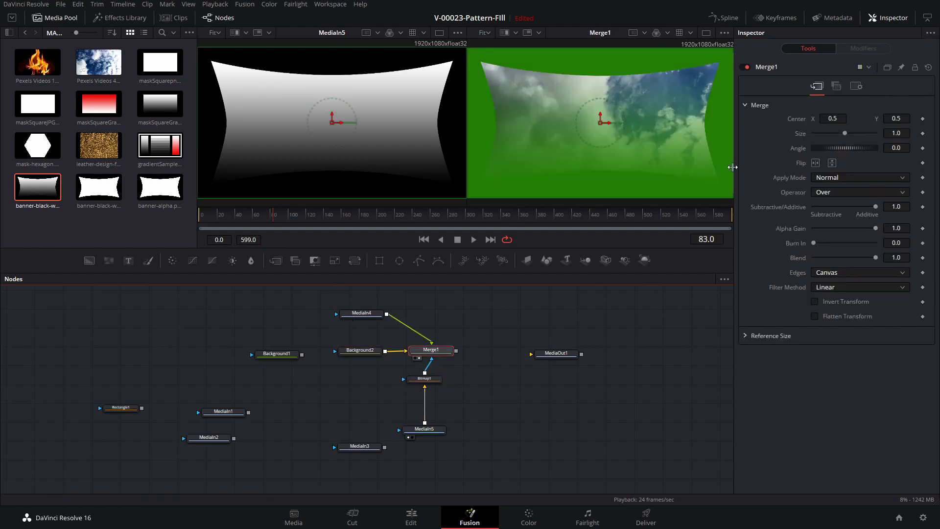
drag(424, 379, 433, 386)
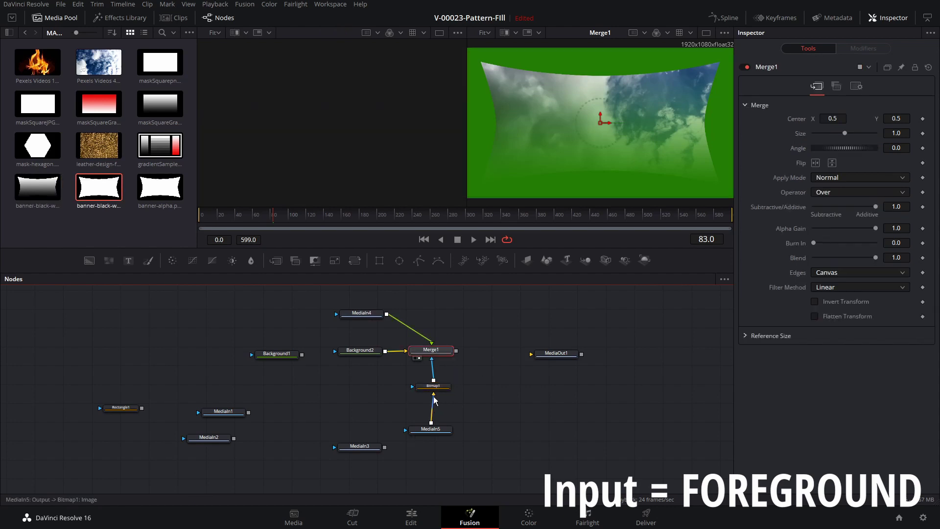
Step: Replace Bitmap1's gradient source with banner-black-wihte.png and show that image in the first viewer
drag(434, 400, 333, 428)
drag(119, 206, 442, 436)
key(1)
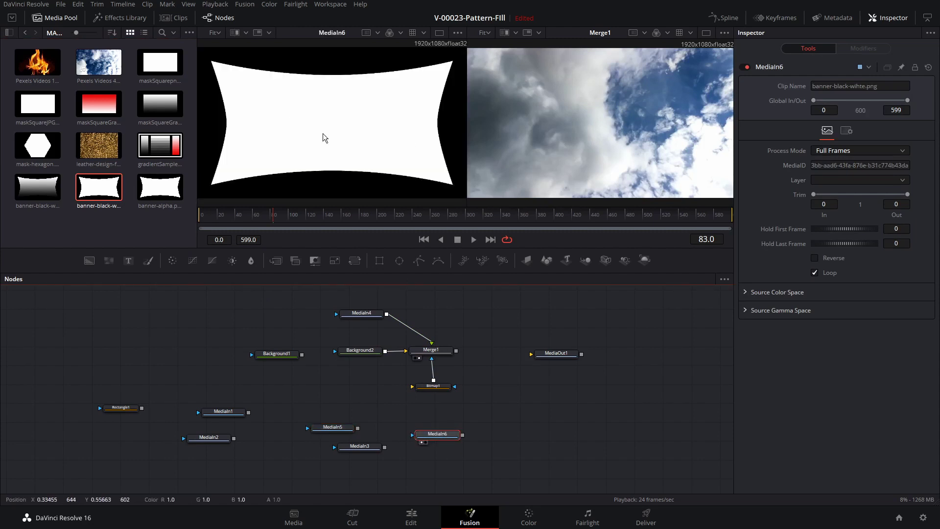
drag(463, 435, 434, 388)
click(433, 387)
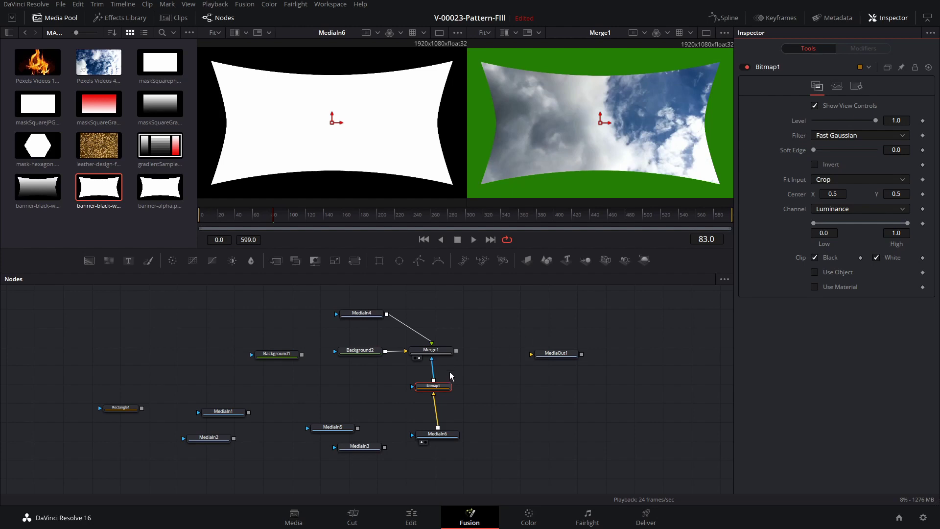
drag(439, 391, 439, 395)
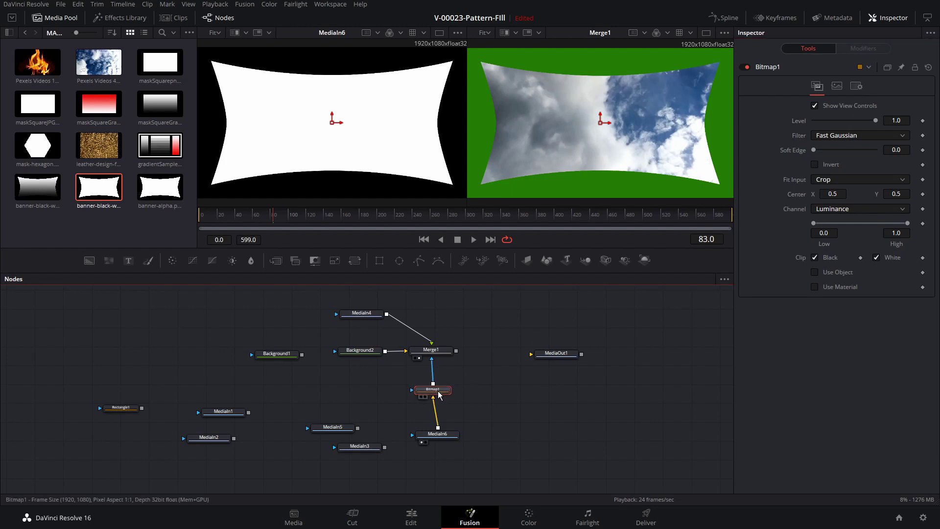
Step: Take Bitmap1 out of the chain, connect MediaIn6 directly to Merge1's effect mask, and open Merge1's common settings
key(ctrl+z)
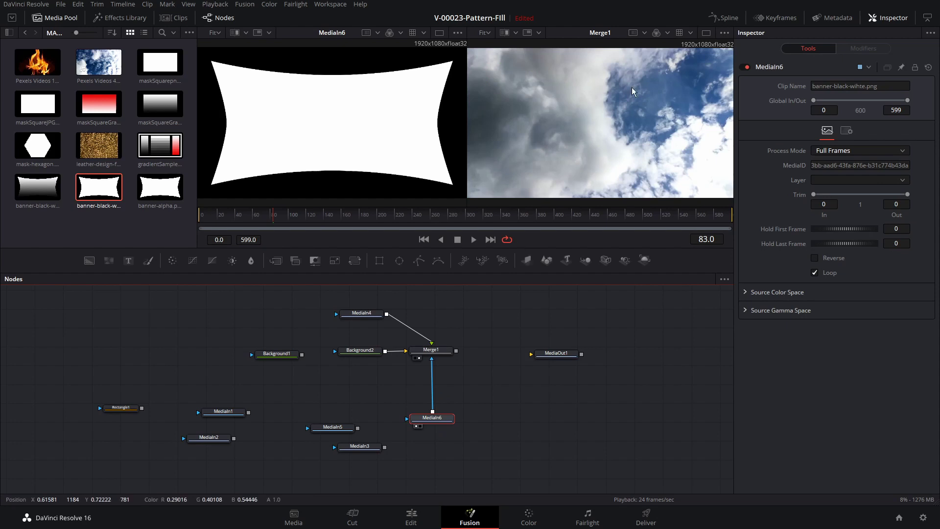
click(439, 352)
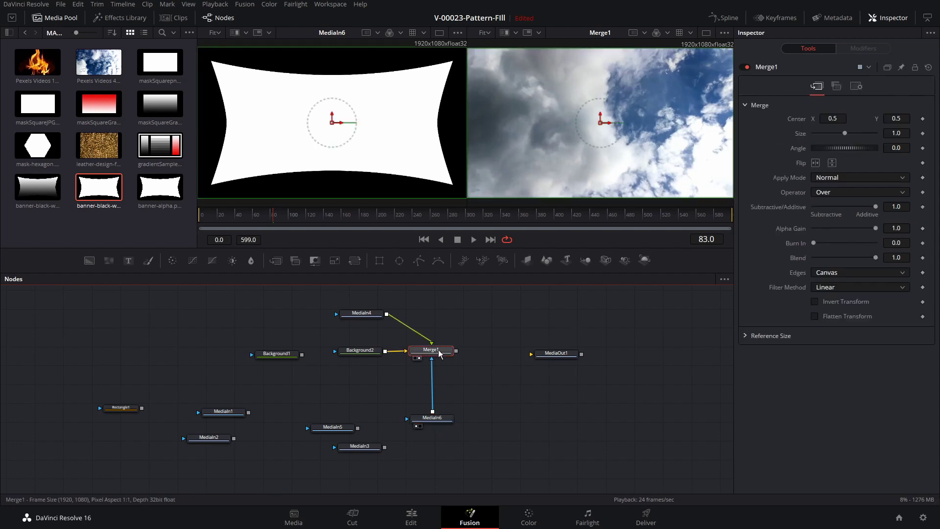
click(857, 87)
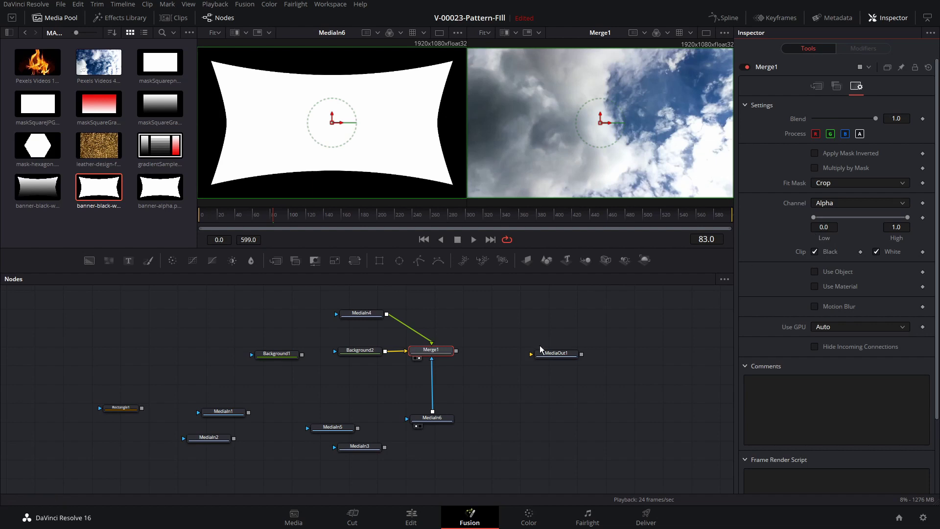
drag(431, 360, 433, 377)
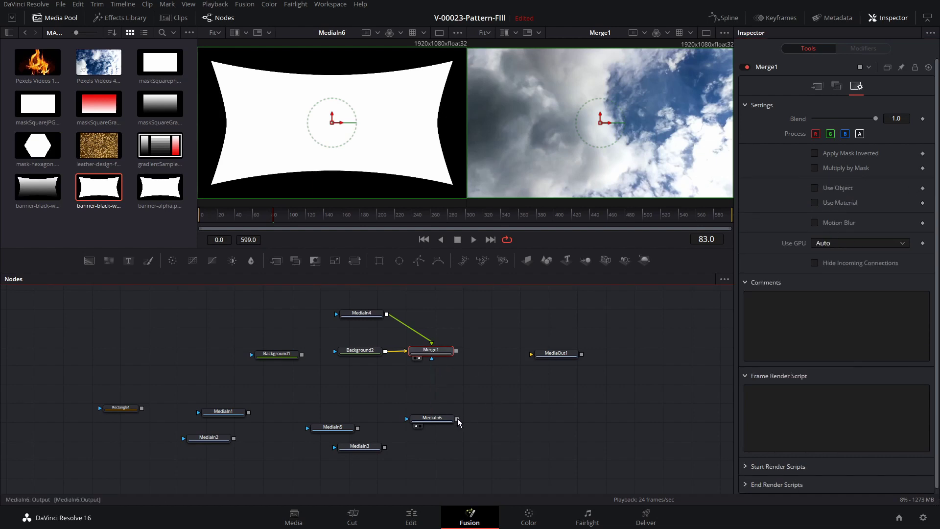
drag(457, 419, 432, 360)
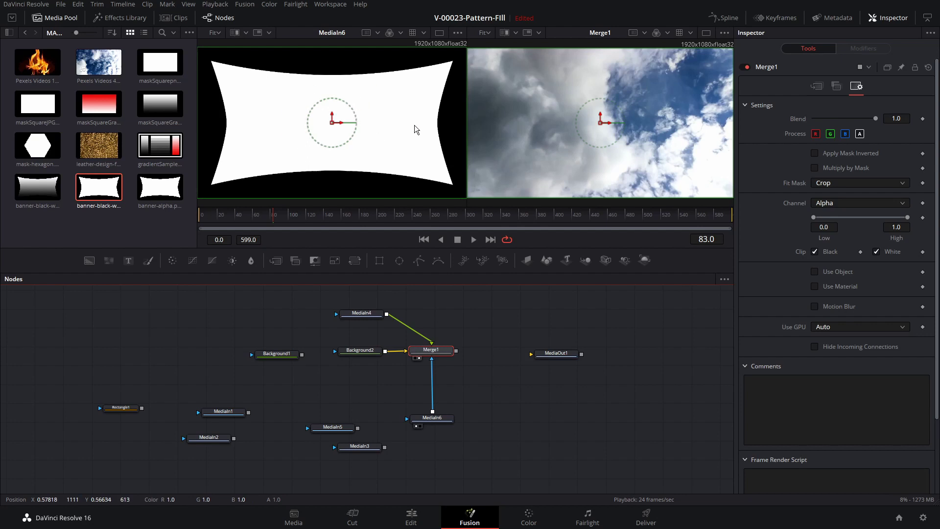
Step: Set Merge1's mask channel to Luminance and move MediaIn6 closer to Merge1
click(851, 204)
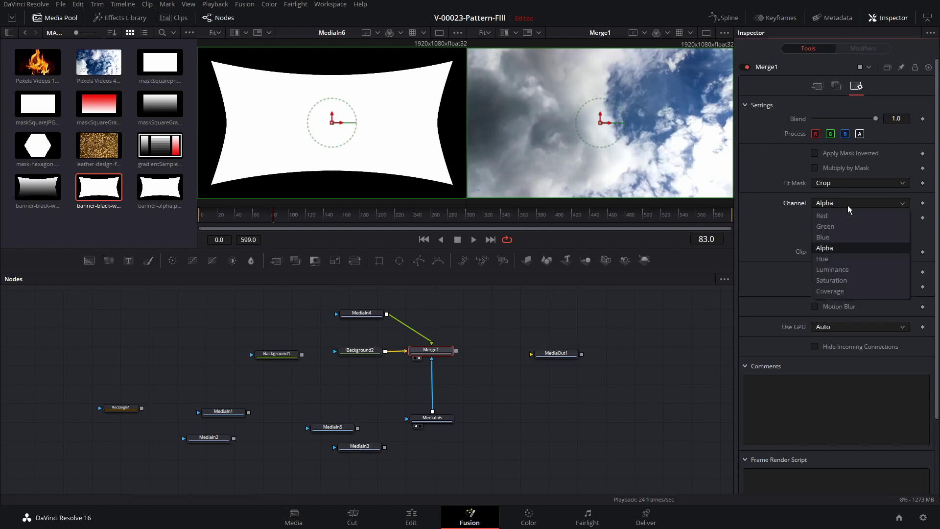
click(850, 273)
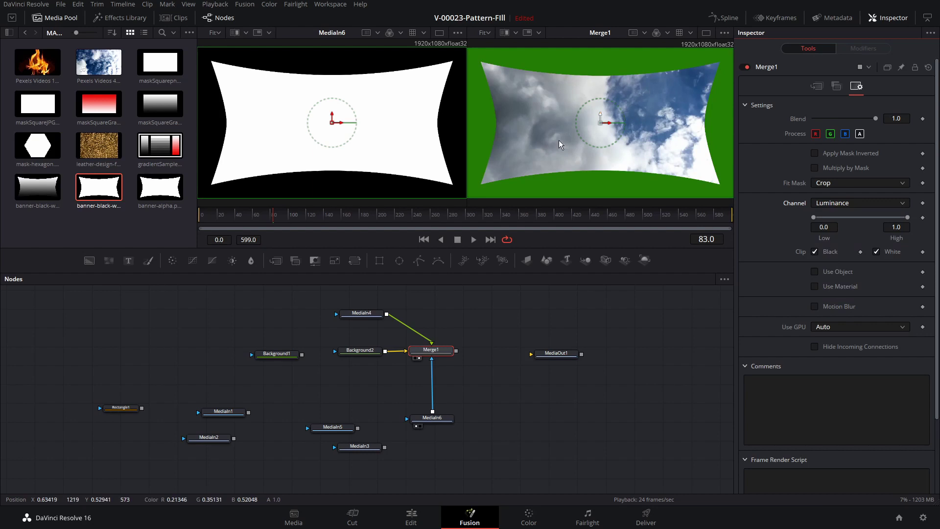
drag(425, 417, 427, 404)
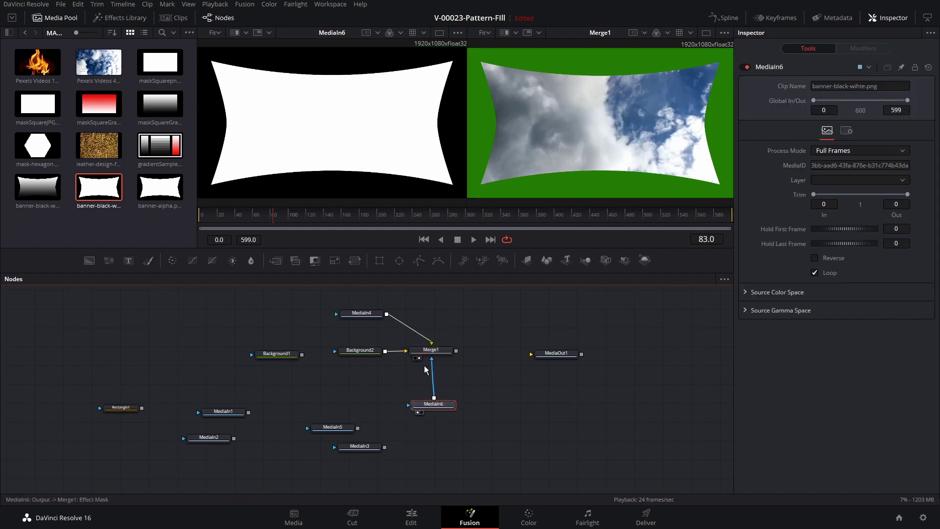
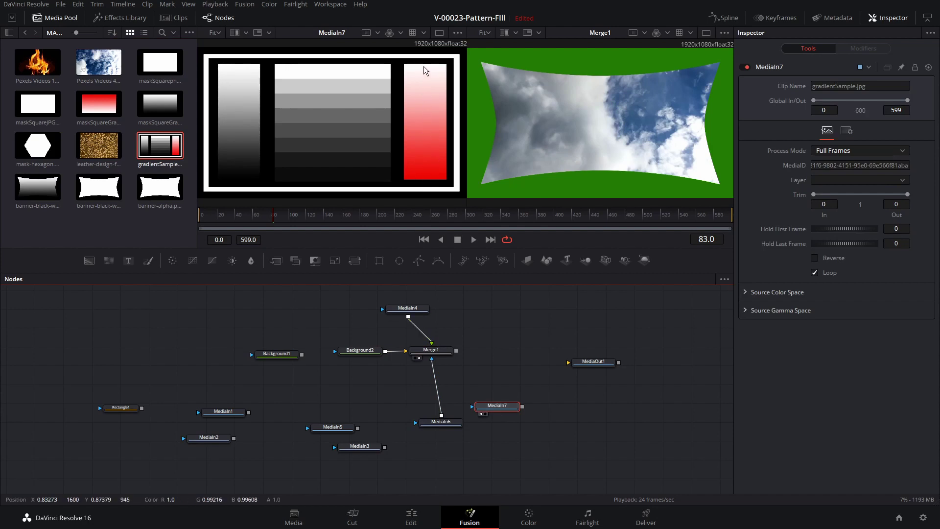
Step: Replace MediaIn6 with the gradientSample.jpg node as Merge1's effect mask
drag(437, 365, 399, 435)
drag(497, 405, 434, 365)
drag(451, 407, 432, 359)
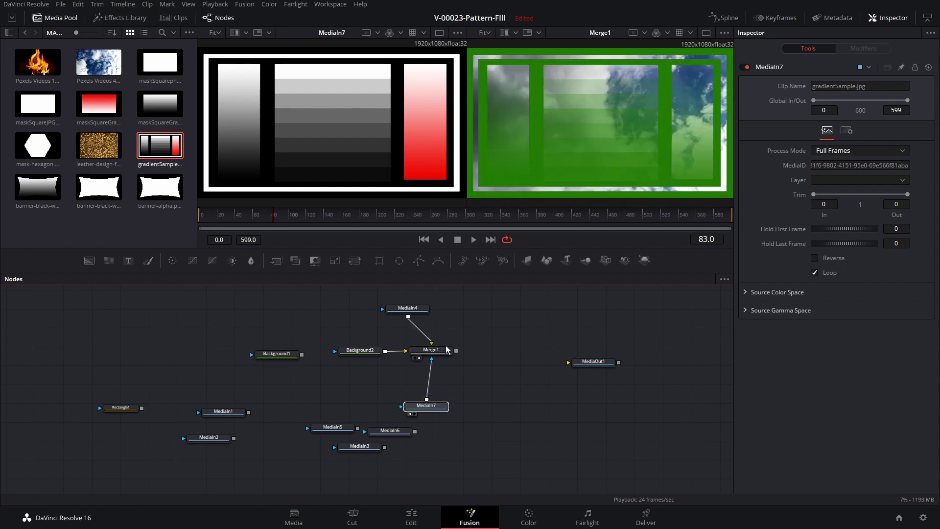
Step: Set Merge1's mask channel to Saturation and align MediaIn7 beneath Merge1
click(434, 352)
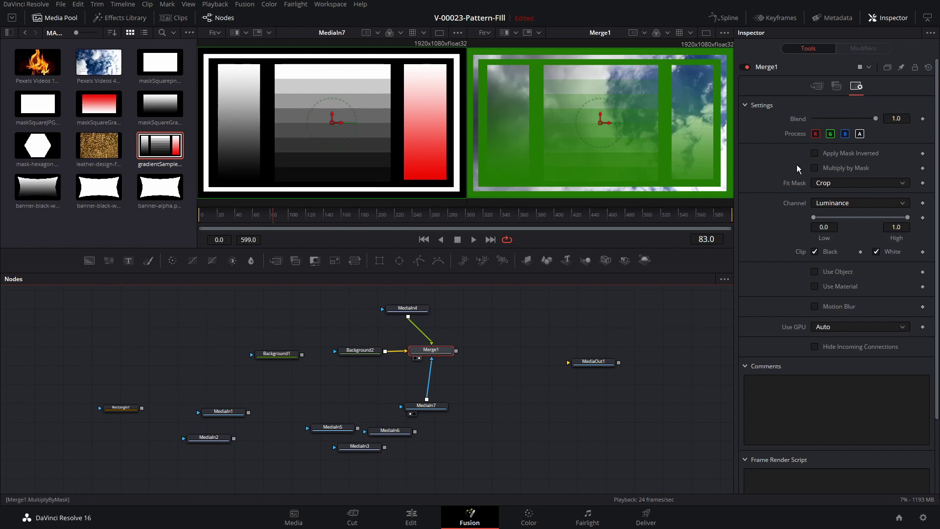
click(845, 204)
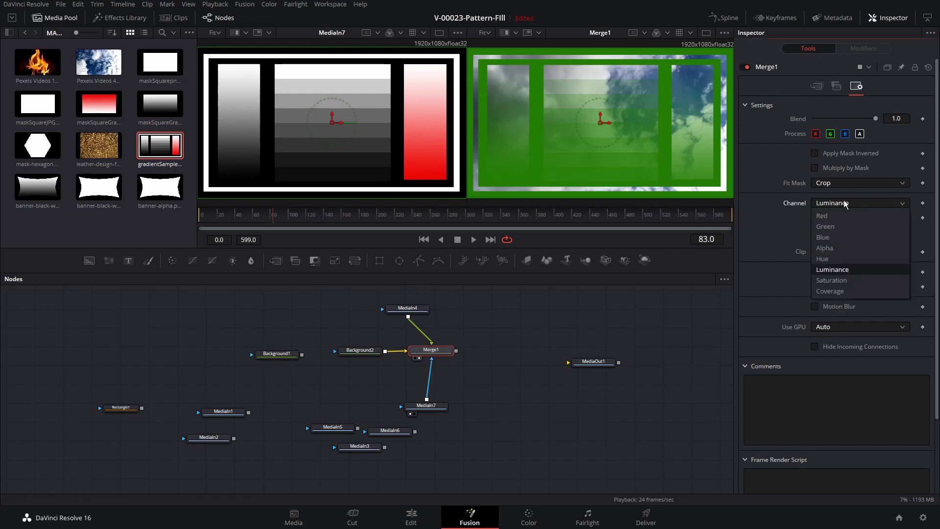
click(833, 280)
drag(435, 405, 443, 403)
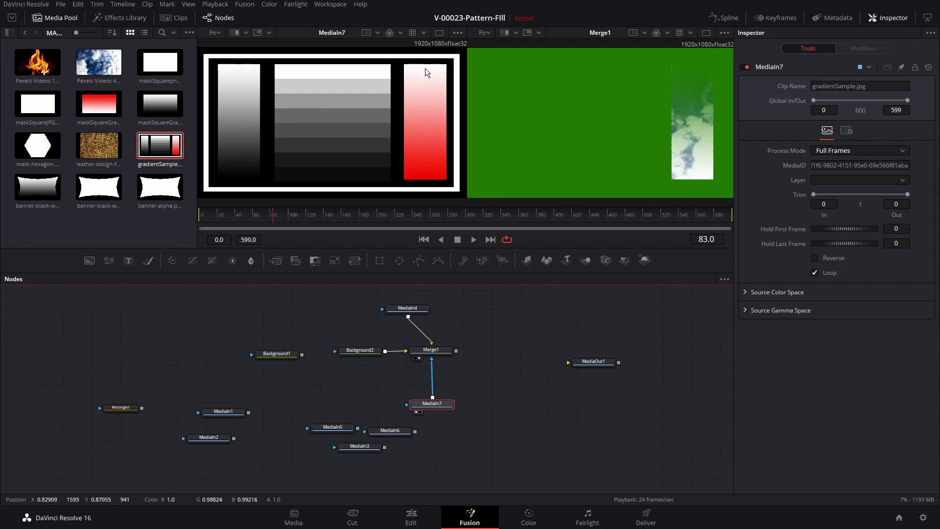
Step: Shift the merge group aside, add Background3, show it in both viewers, and colour it blue with hue 0.64, saturation 0.813, value 0.598
drag(431, 350, 367, 338)
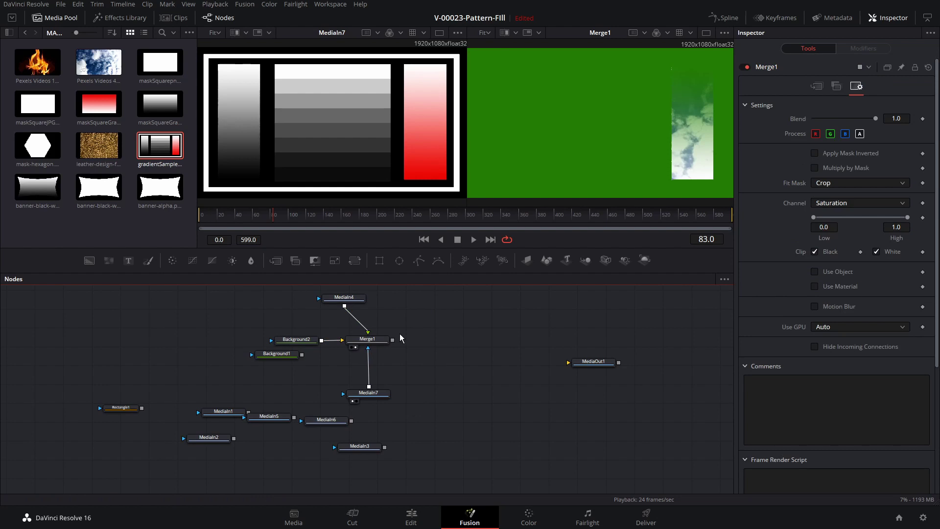
drag(89, 260, 474, 332)
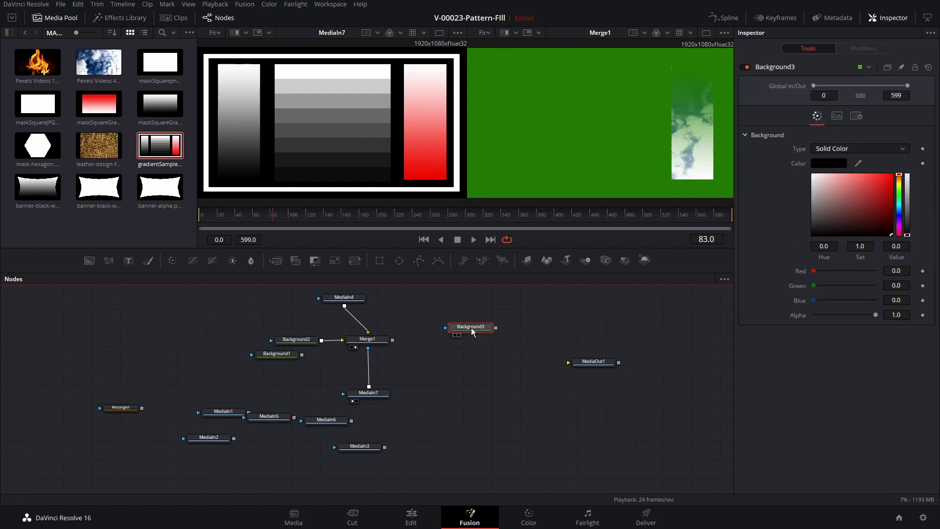
key(2)
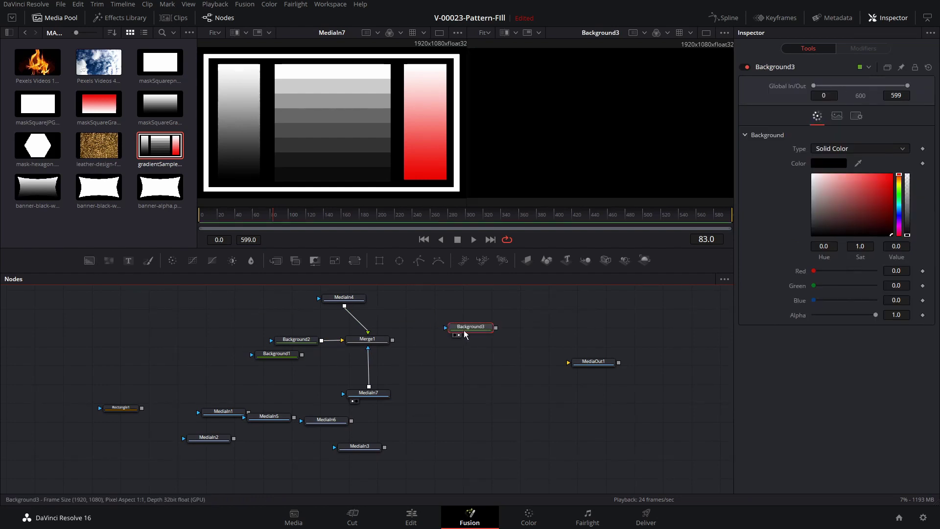
key(1)
click(877, 199)
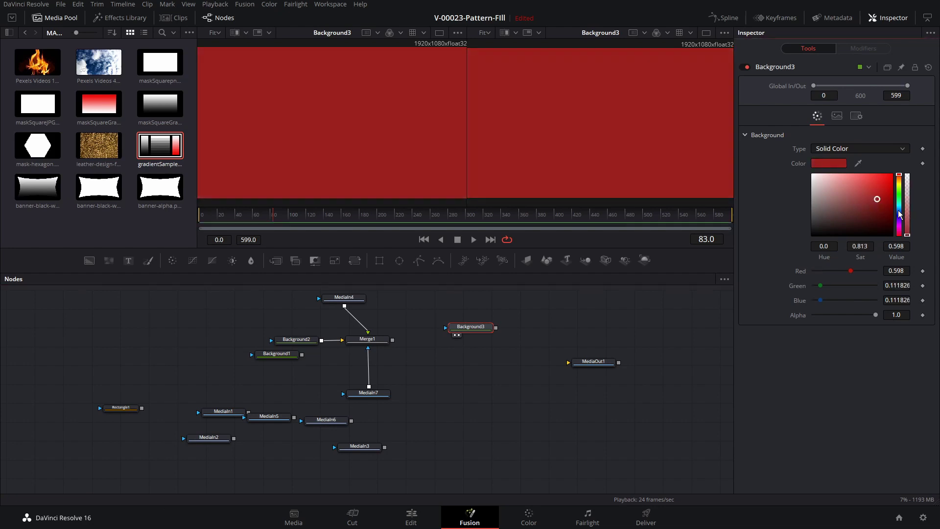
click(900, 213)
drag(469, 328, 478, 327)
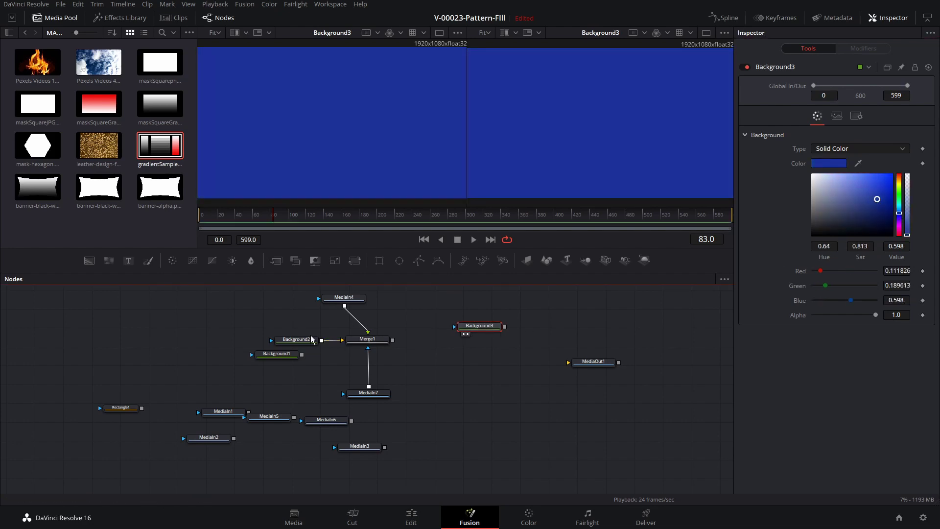
Step: Add Background4 below Background3, show it in the first viewer, and give it a vertical gradient from white at the top to black
key(ctrl+v)
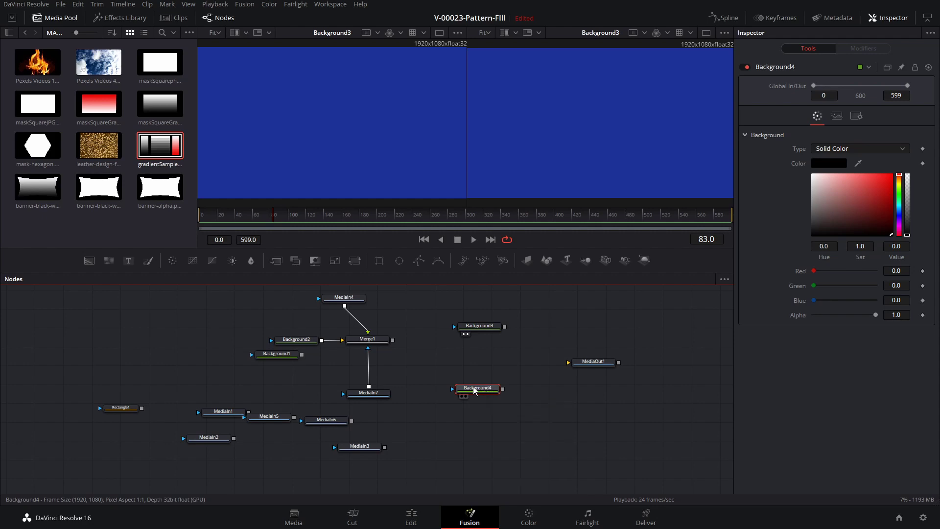
key(1)
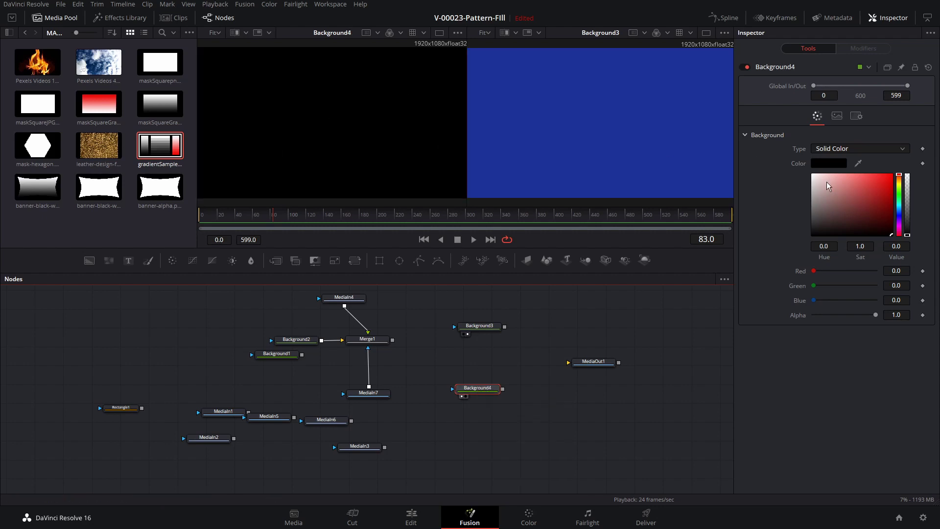
click(854, 149)
click(856, 168)
click(857, 148)
click(856, 178)
click(816, 175)
drag(816, 175, 812, 174)
drag(847, 361, 811, 401)
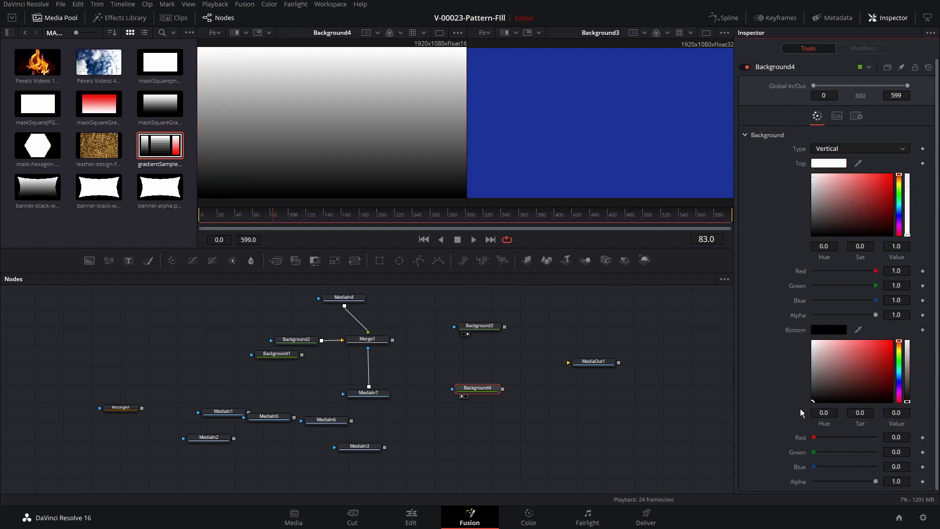
Step: Connect Background4 to Background3 as its effect mask and set Background3's mask channel to Luminance
drag(490, 390, 495, 392)
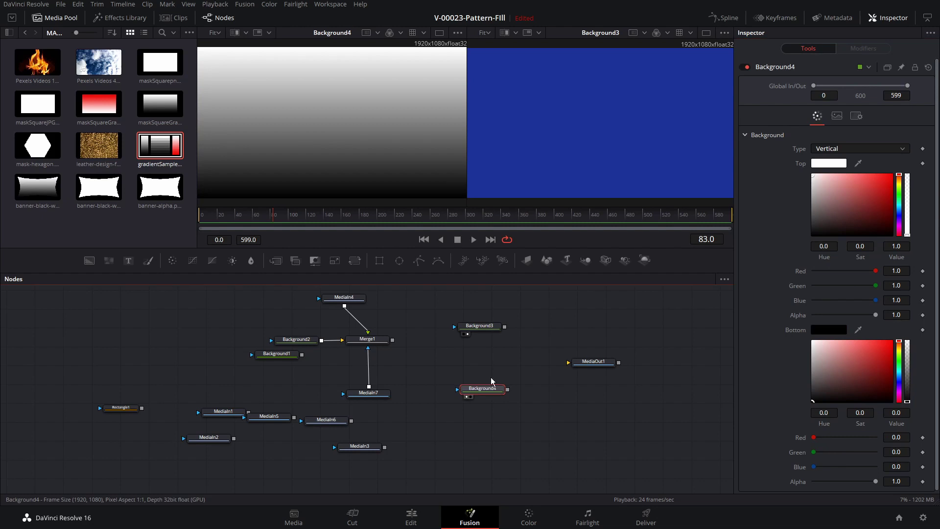
click(483, 329)
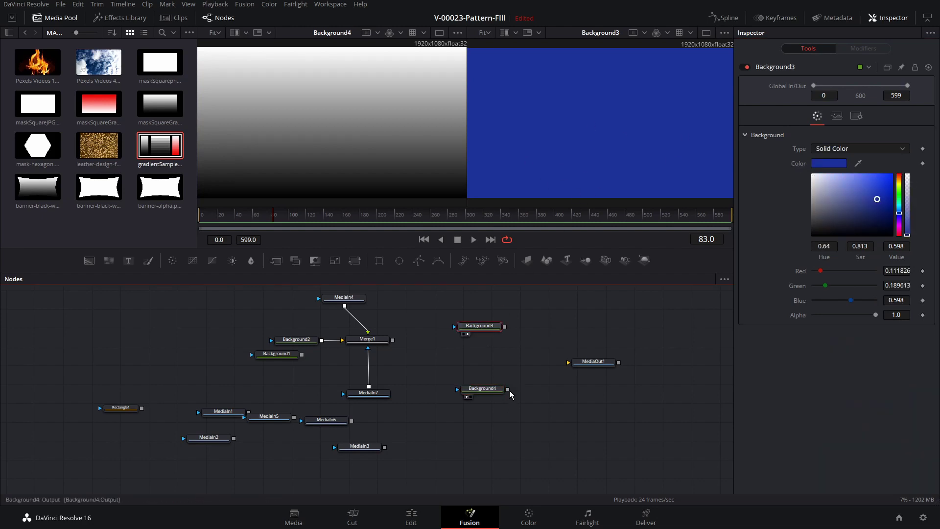
drag(507, 390, 483, 334)
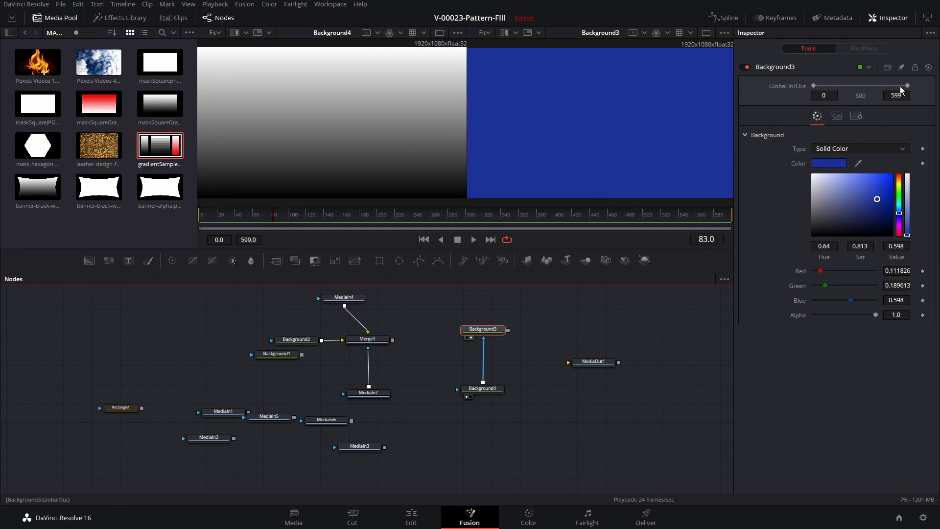
click(856, 119)
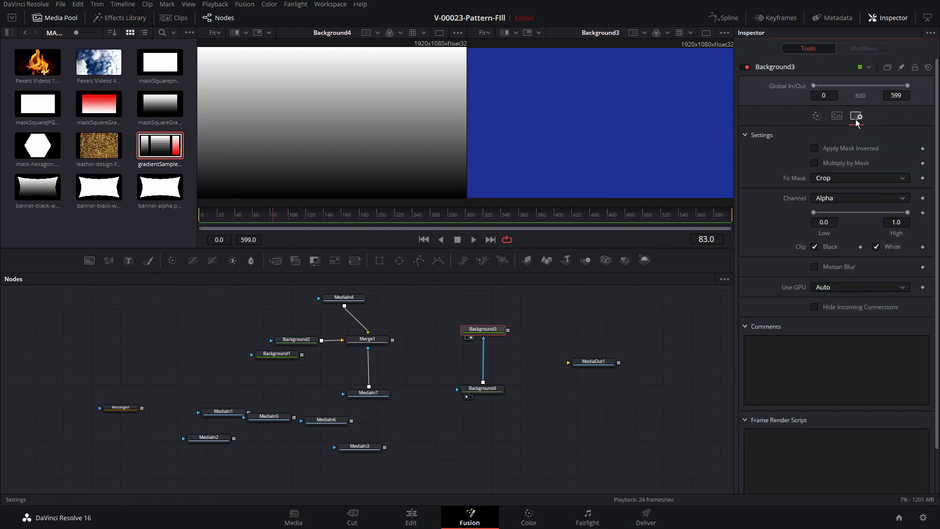
click(844, 200)
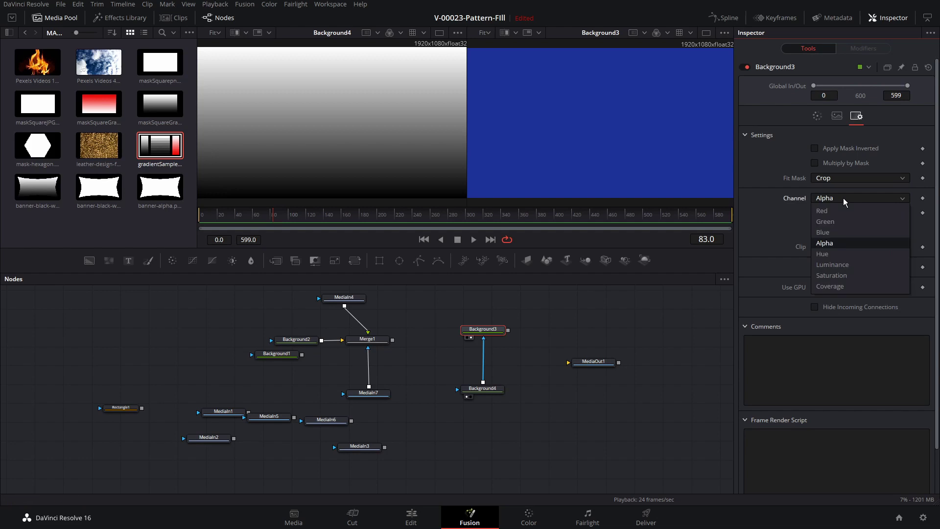
click(844, 268)
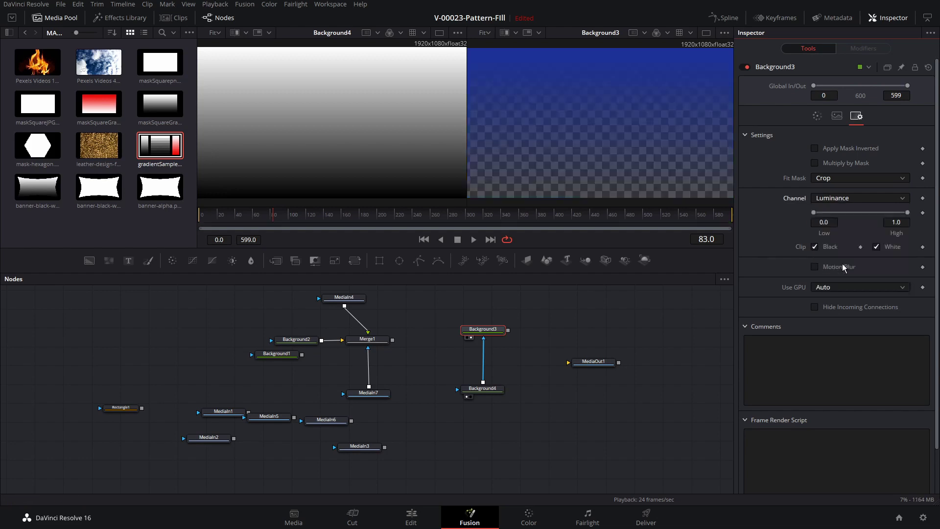
drag(496, 396, 498, 392)
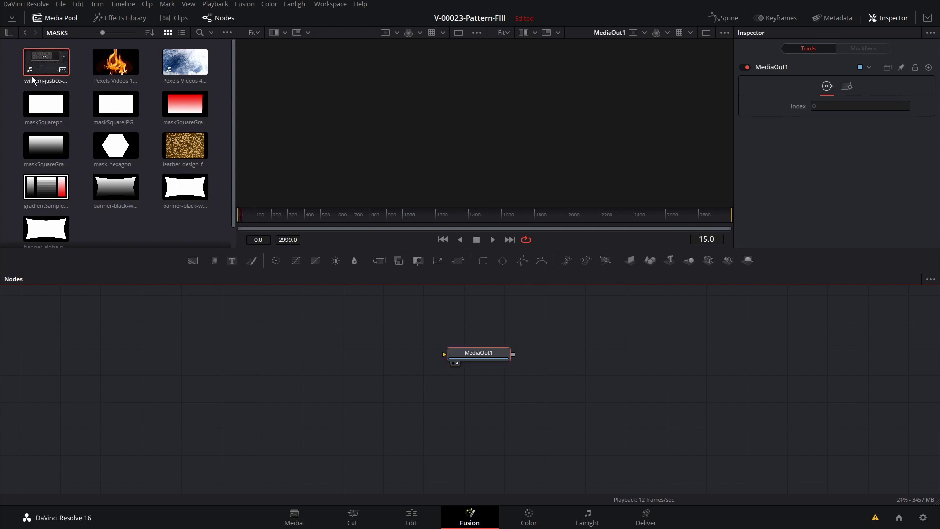
Step: Connect the mask-hexagon image to MediaOut1, add the presenter video above it, and show the hexagon in the first viewer and the video in the second
drag(117, 146, 164, 214)
drag(207, 385, 469, 386)
key(1)
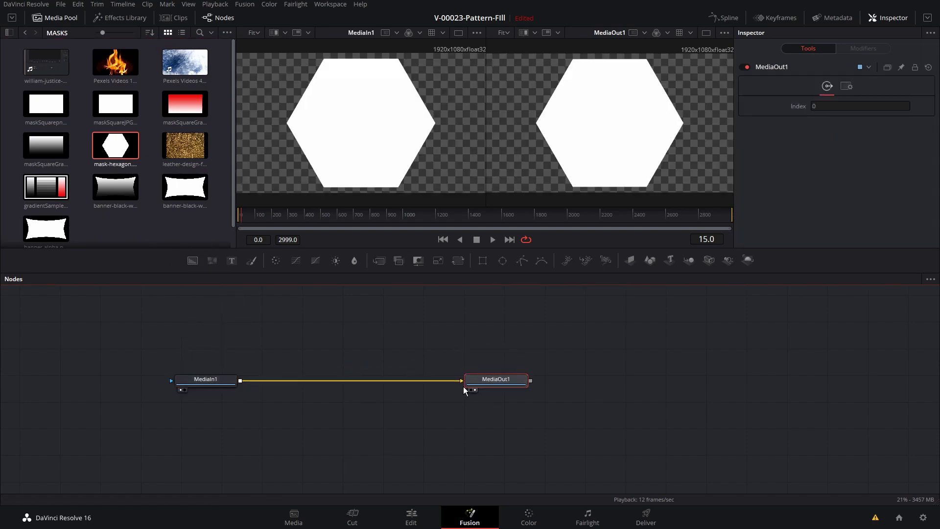
drag(46, 62, 229, 329)
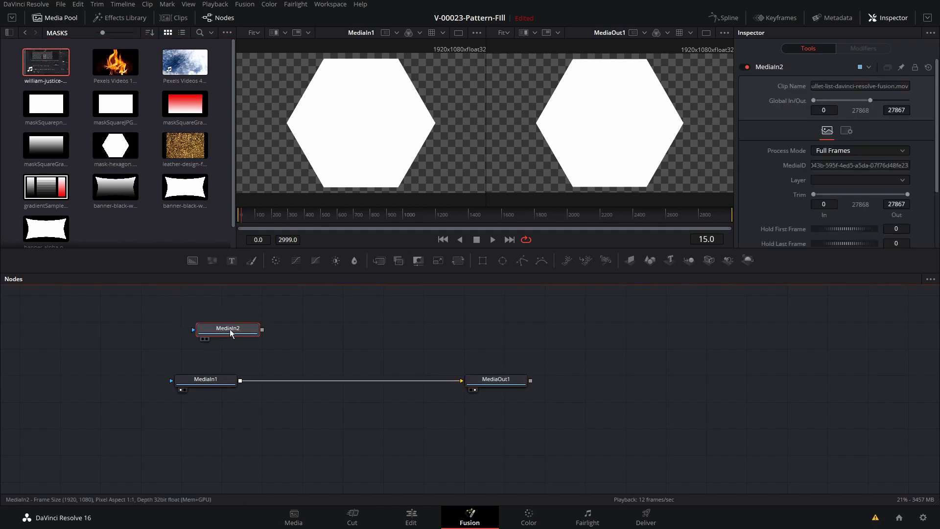
key(2)
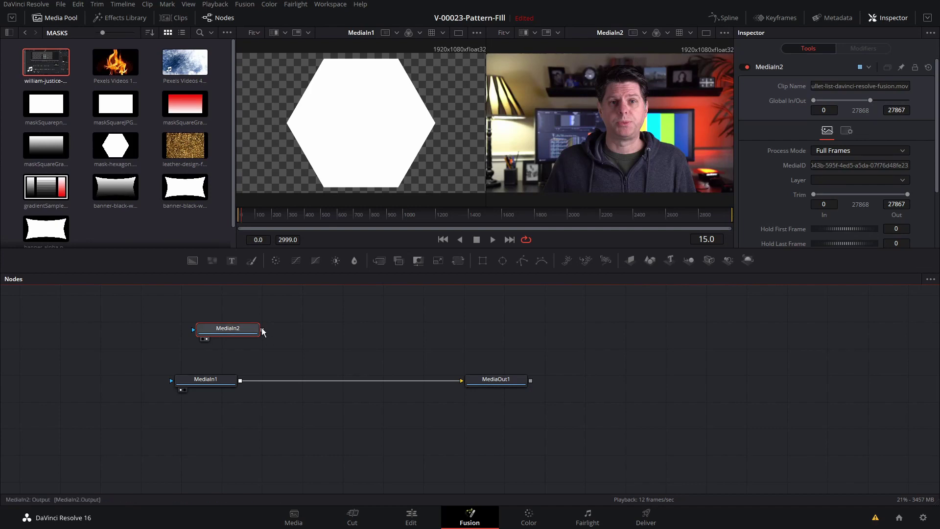
Step: Merge MediaIn2 over MediaIn1, use MediaIn1 as MediaIn2's effect mask, and show MediaOut1 in the second viewer
drag(263, 331, 241, 381)
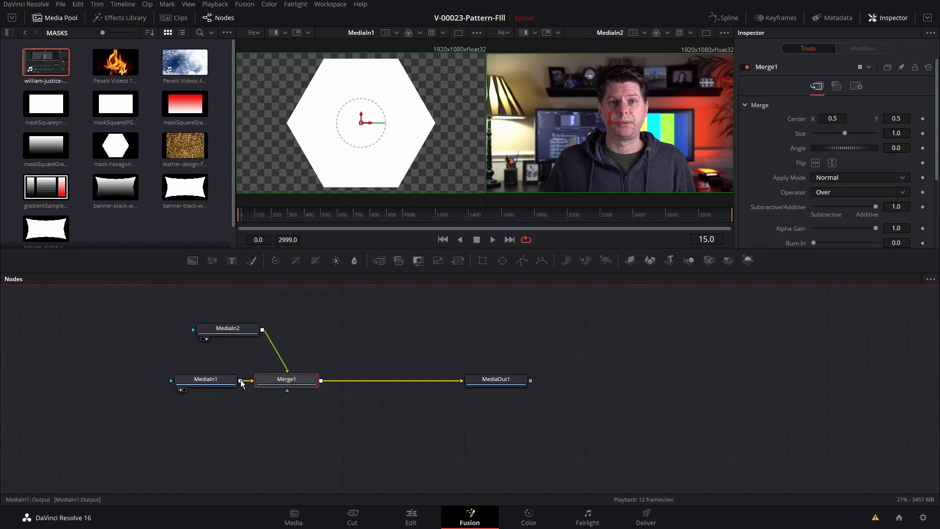
drag(241, 382, 242, 333)
click(286, 379)
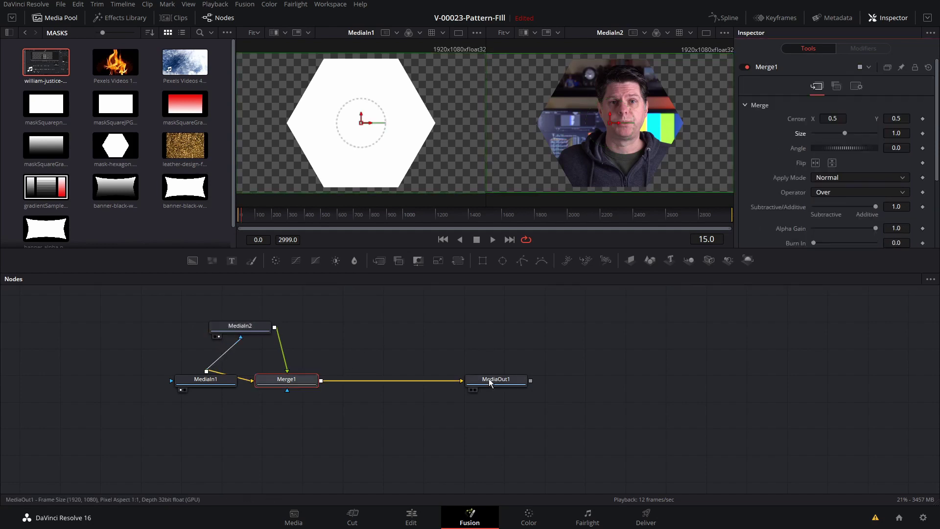
click(492, 381)
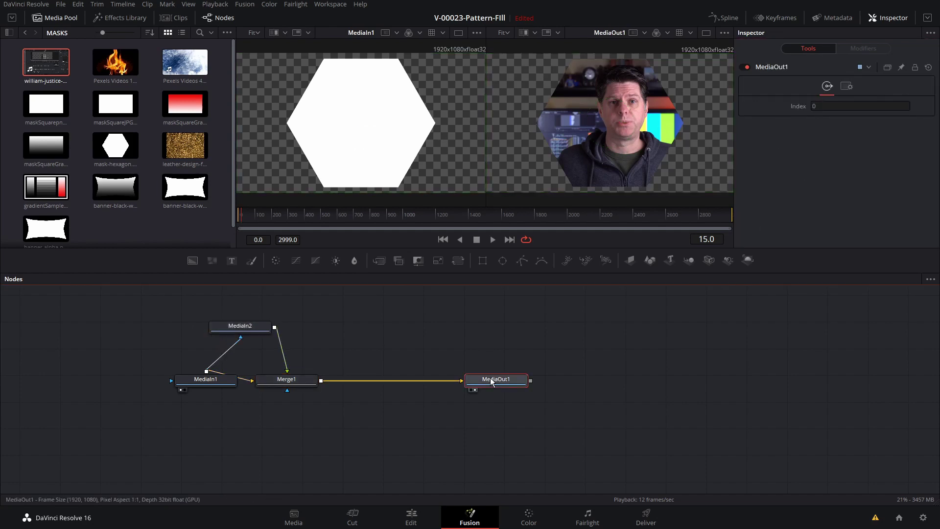
Step: Set Merge1's size to 0.95 and adjust the Fusion composition's transform on the Edit page
click(279, 380)
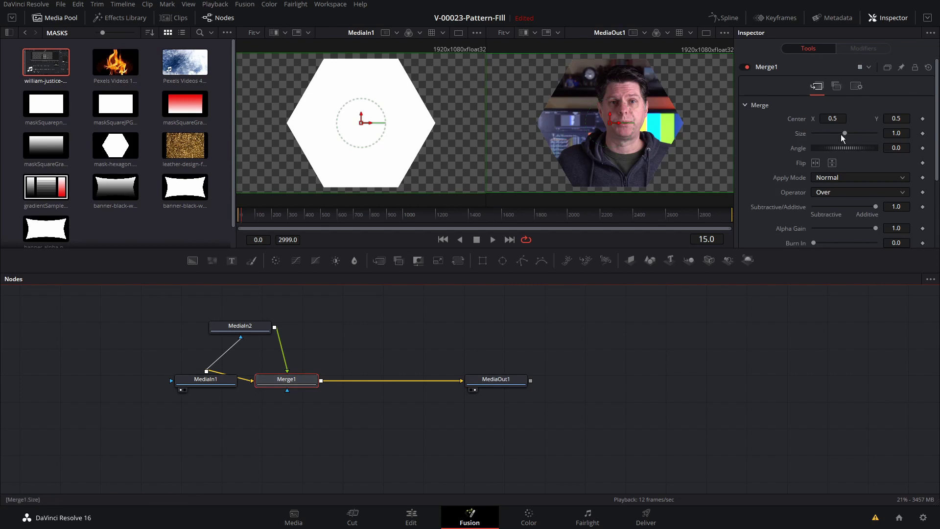
drag(845, 132, 844, 132)
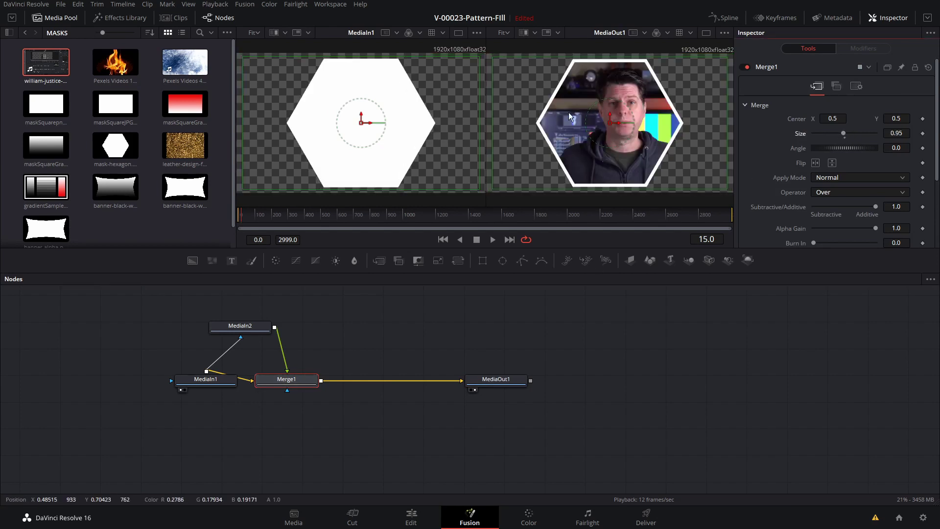
click(411, 518)
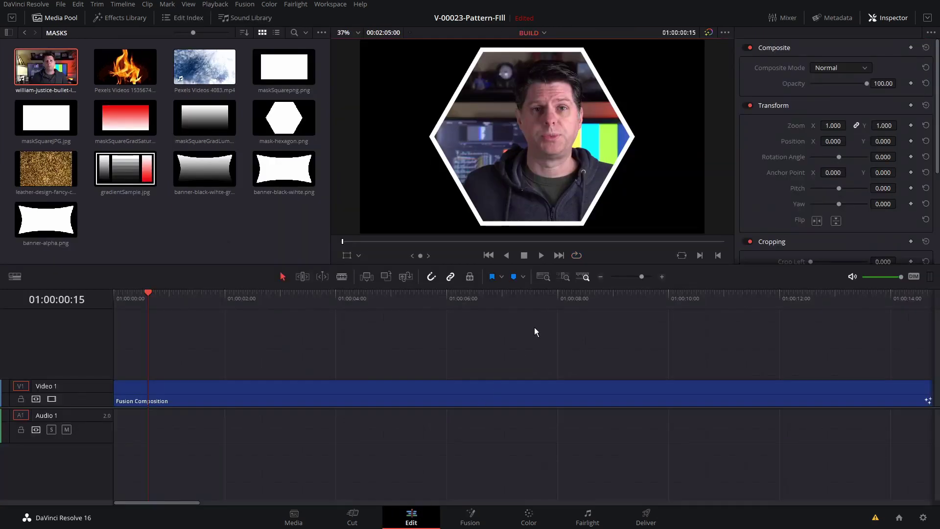
drag(833, 127, 815, 154)
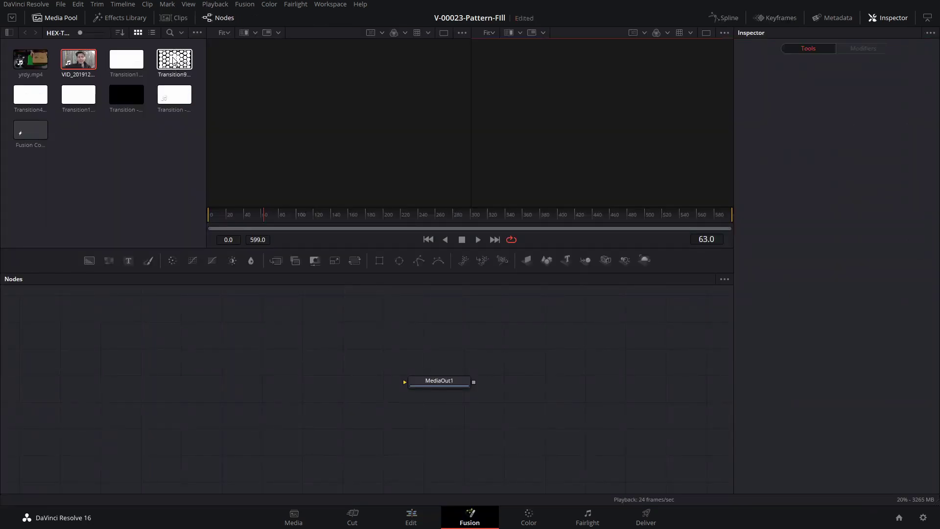
Step: Add the VID_20191217_094018.mp4 and yrdy.mp4 clips, view each, and merge the first over the second into MediaOut1, with the playhead at frame 0
drag(79, 61, 224, 329)
drag(29, 58, 228, 378)
key(1)
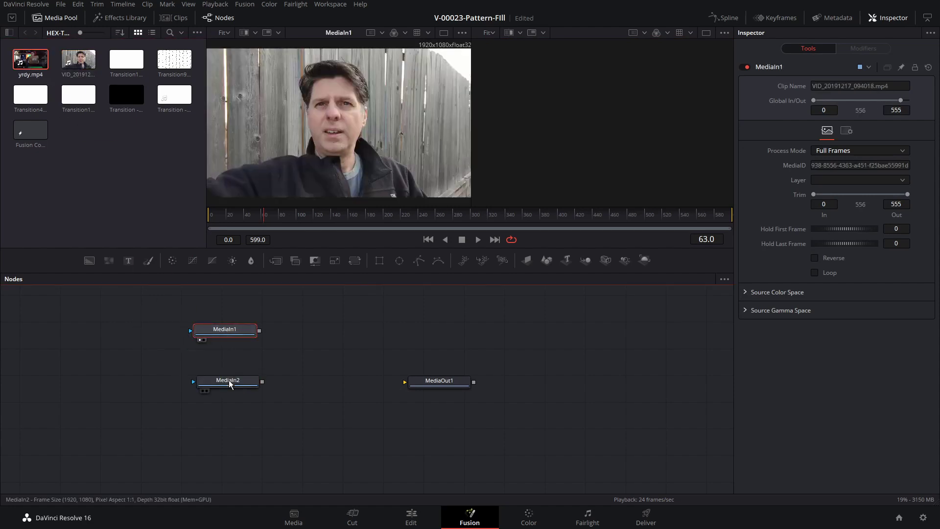
key(2)
drag(240, 331, 406, 381)
drag(221, 218, 212, 218)
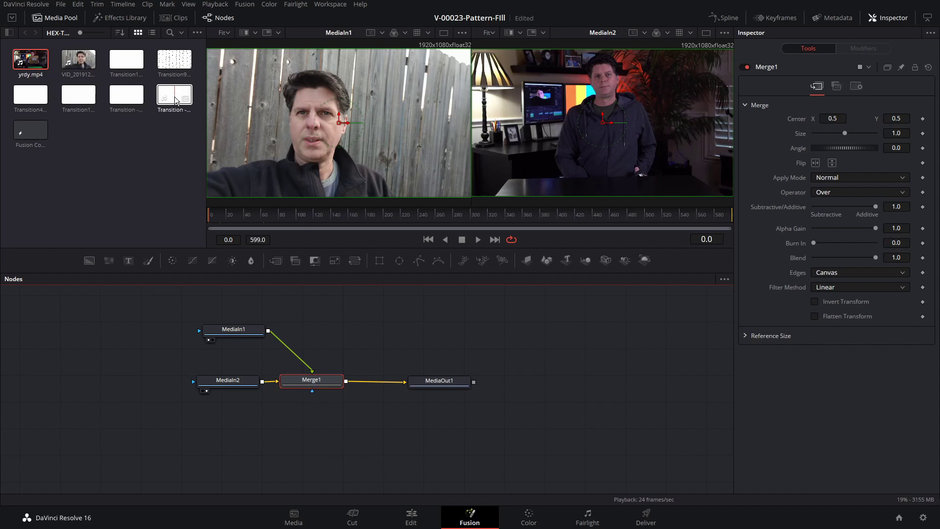
Step: Add Transition - 19427.mp4 below Merge1, show it in the first viewer, and preview its opening frames, stopping at frame 28
drag(174, 100, 337, 434)
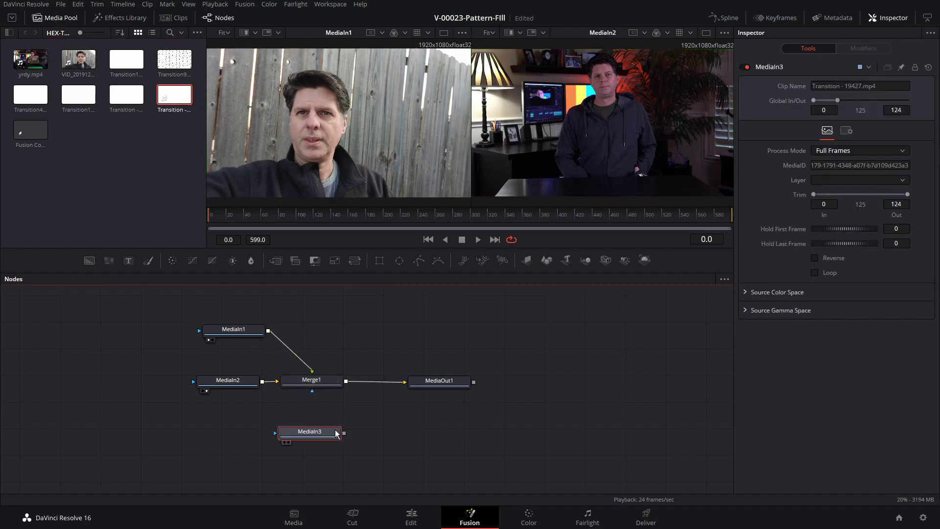
key(1)
click(236, 219)
key(space)
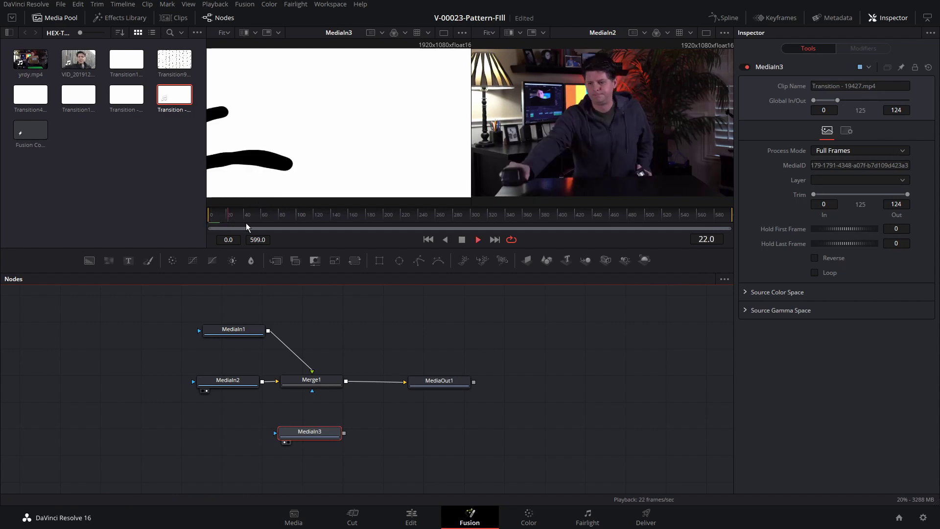
key(space)
click(236, 218)
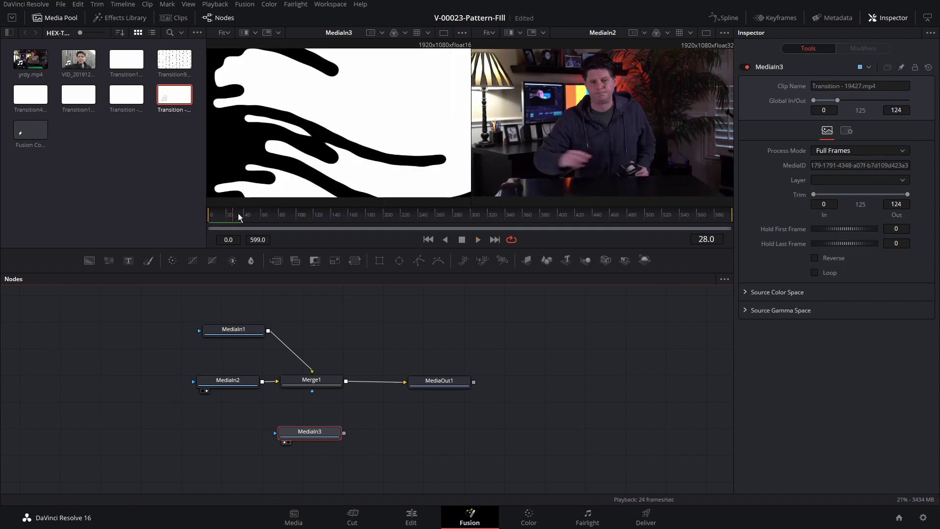
Step: Connect MediaIn3 to Merge1 as its effect mask and set Merge1's mask channel to Luminance
drag(345, 433, 312, 390)
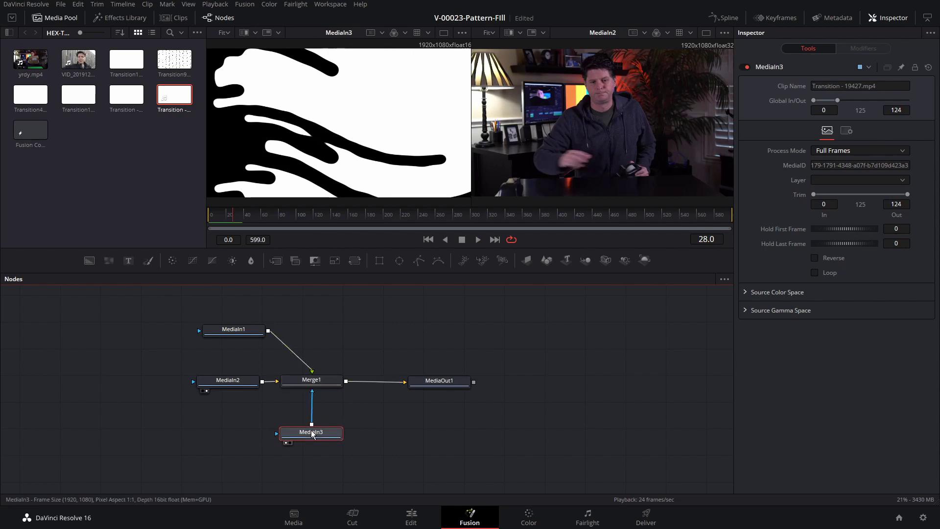
click(322, 384)
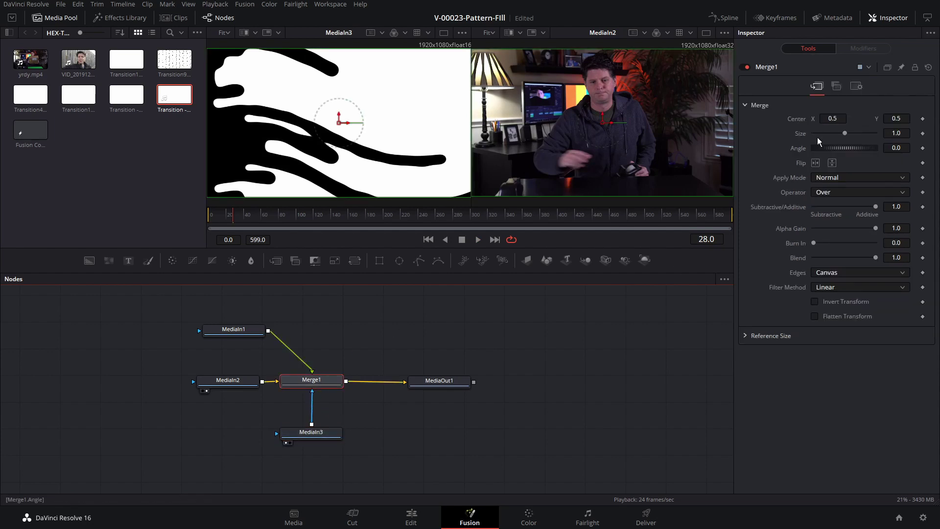
click(856, 88)
click(841, 200)
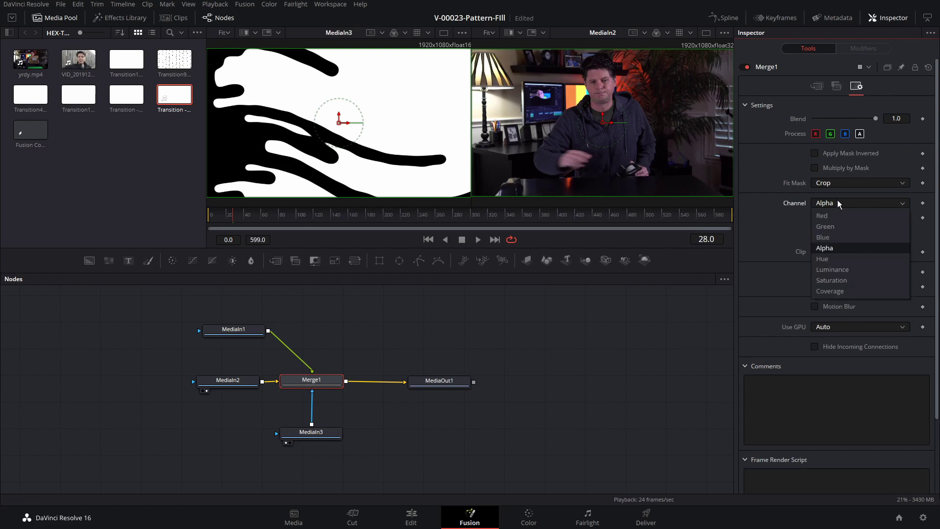
click(846, 270)
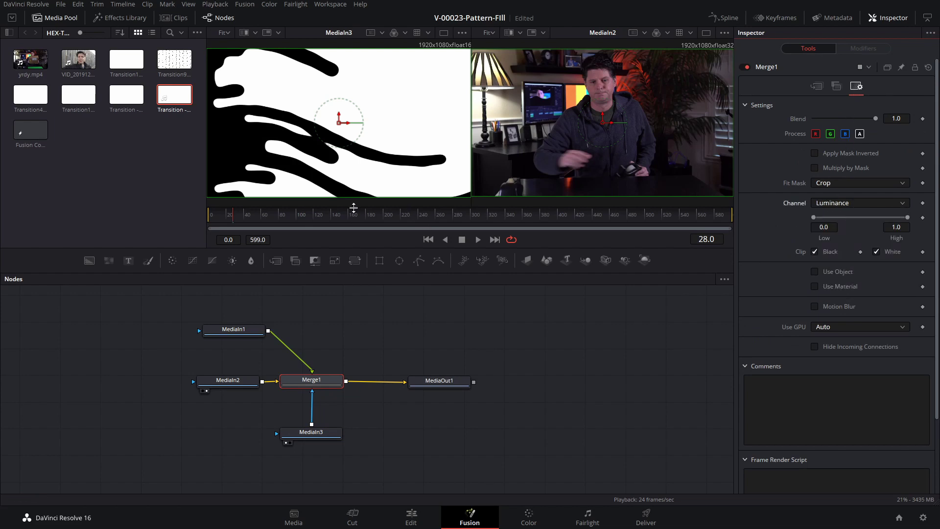
Step: Return to frame 0, show MediaOut1 in the second viewer, and play back the masked transition
drag(237, 222, 204, 216)
click(430, 383)
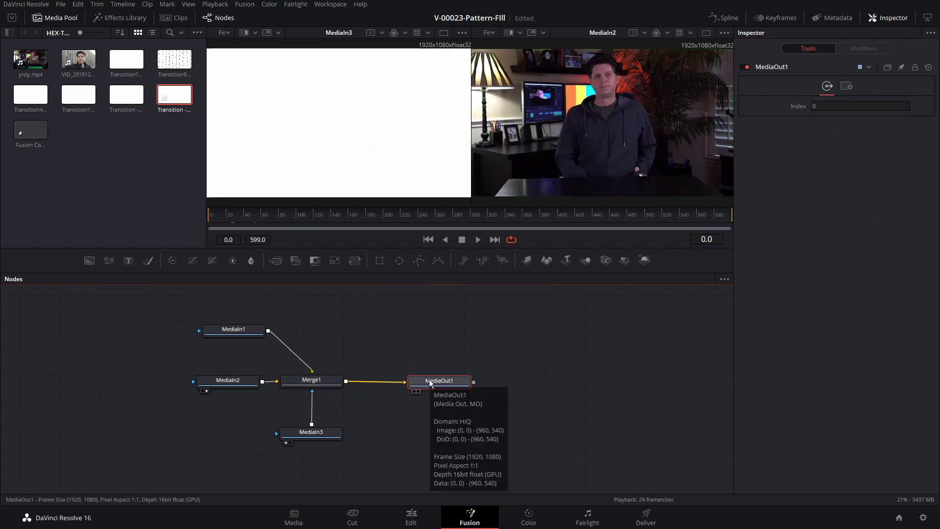
key(2)
key(space)
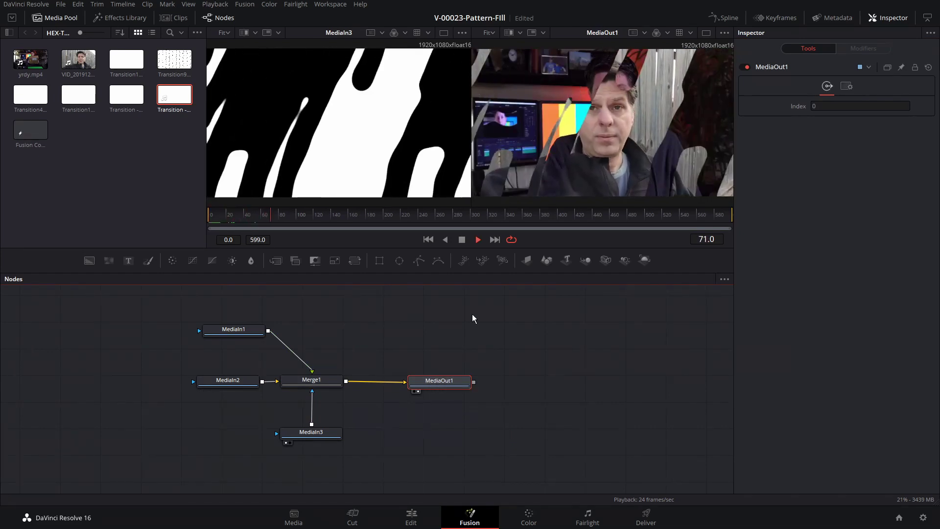
key(space)
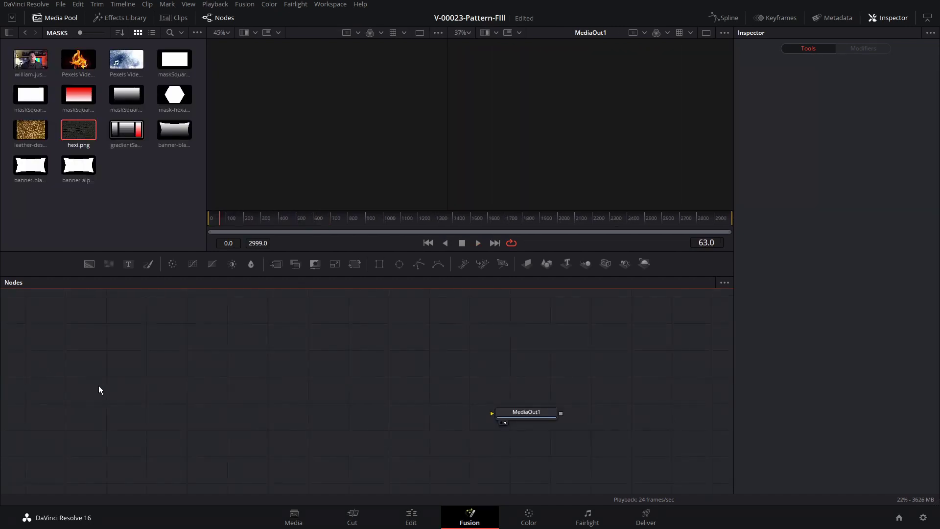
Step: Add hexi.png to the node graph, show it in the first viewer, and inspect its pattern up close
drag(79, 131, 193, 383)
key(1)
scroll(389, 137, up, 5)
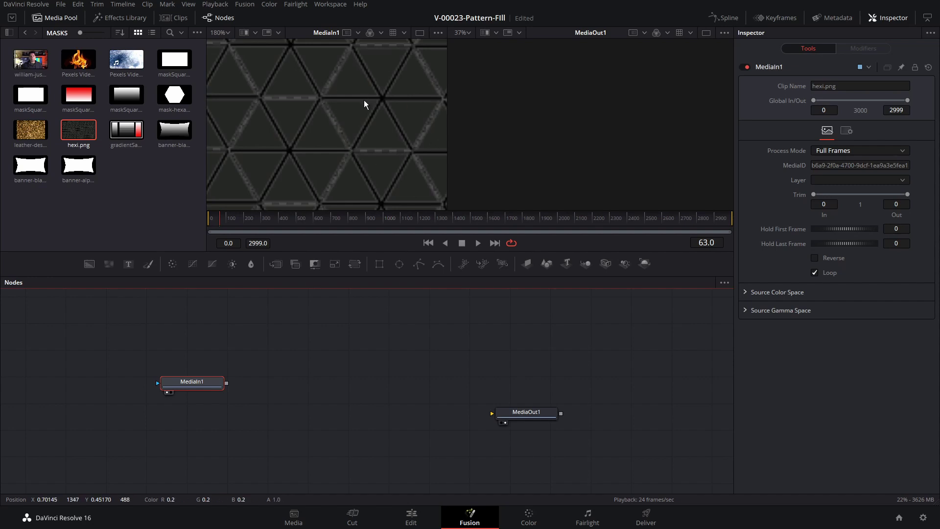
scroll(364, 104, down, 5)
Step: Add a Background node, merge the hexi.png node over it, and show Merge1 in the second viewer
drag(218, 386, 270, 389)
drag(89, 264, 260, 428)
click(336, 428)
key(2)
scroll(386, 419, down, 2)
drag(485, 416, 519, 420)
Step: Add Merge2 after Merge1 with Background2 as its foreground, coloured green with hue 0.296, saturation 0.922, value 0.803
drag(376, 427, 426, 427)
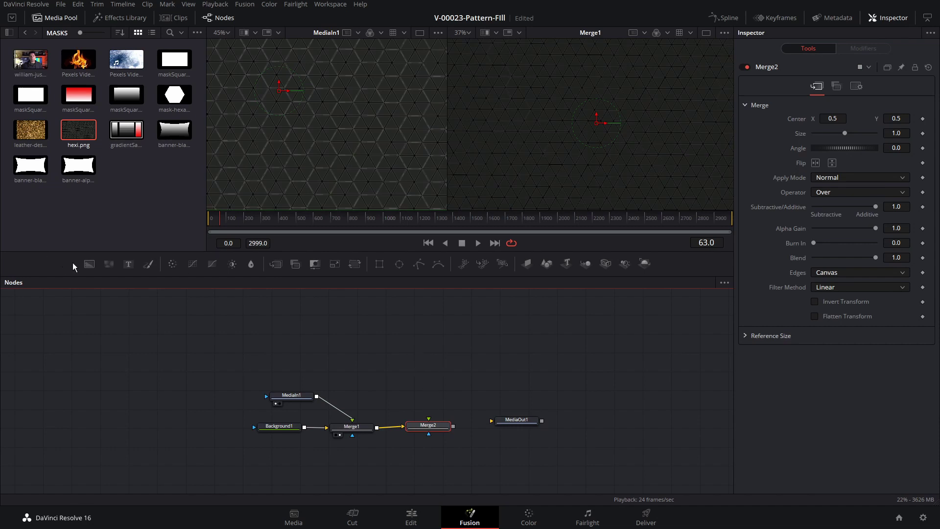
drag(412, 351, 427, 369)
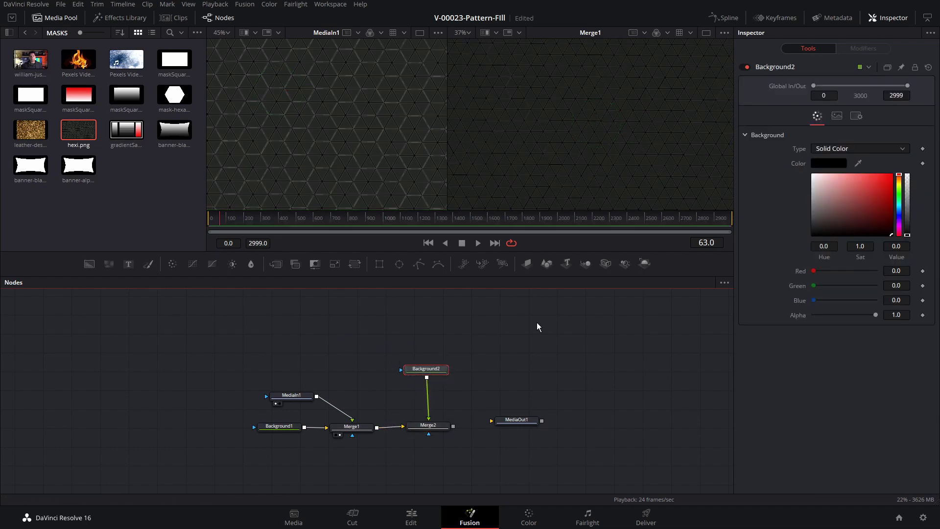
click(899, 192)
click(888, 187)
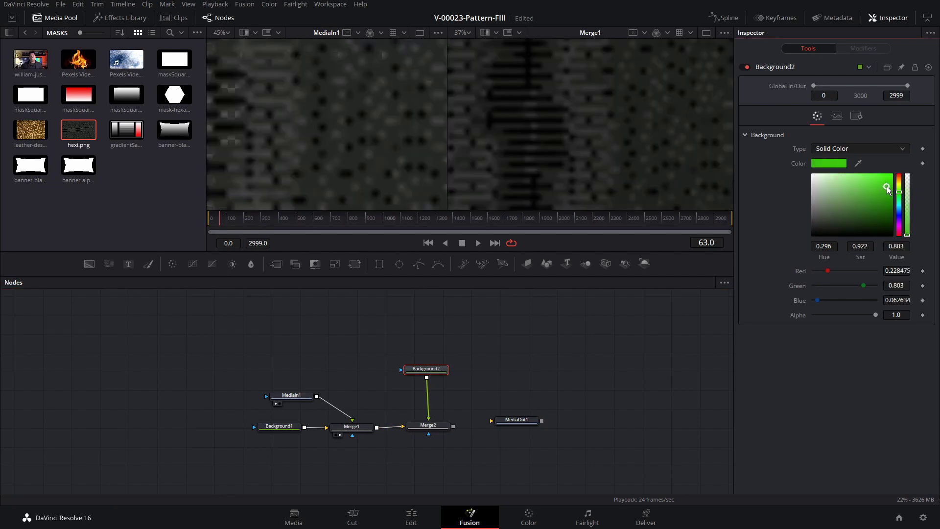
Step: Show Merge2 in the second viewer, connect MediaIn1 as Background2's effect mask, and apply the mask inverted
drag(428, 425, 634, 136)
drag(317, 396, 401, 371)
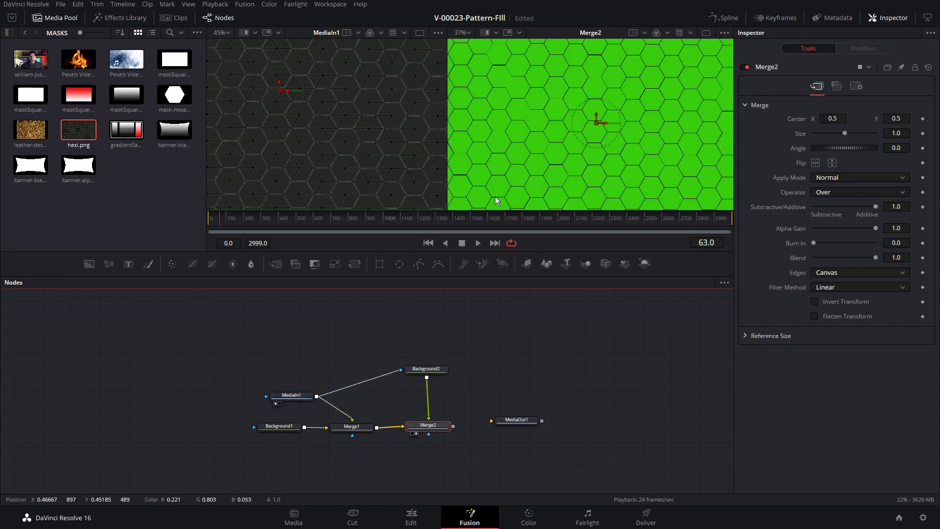
click(426, 369)
click(856, 116)
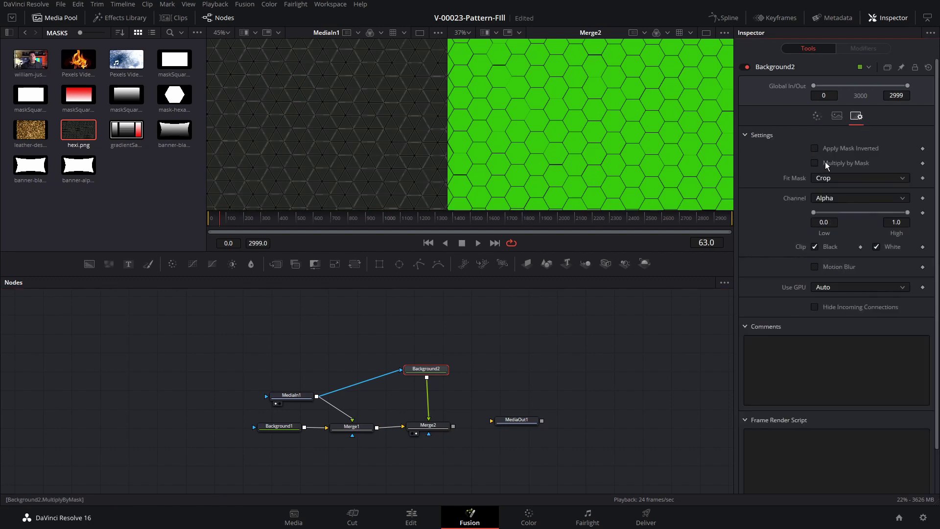
click(814, 148)
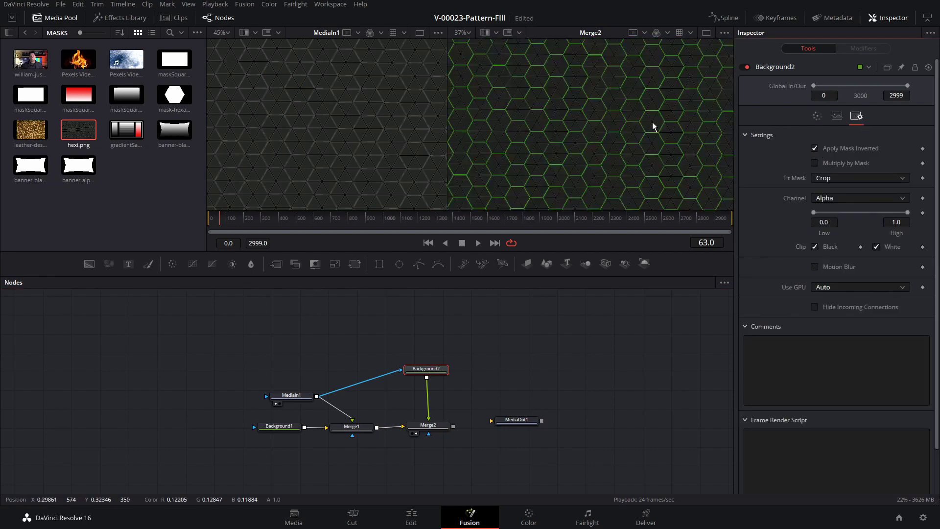
Step: Insert a Glow node after Background2, set its Glow to 0.906, and switch to a single viewer showing Merge2
drag(430, 370, 431, 364)
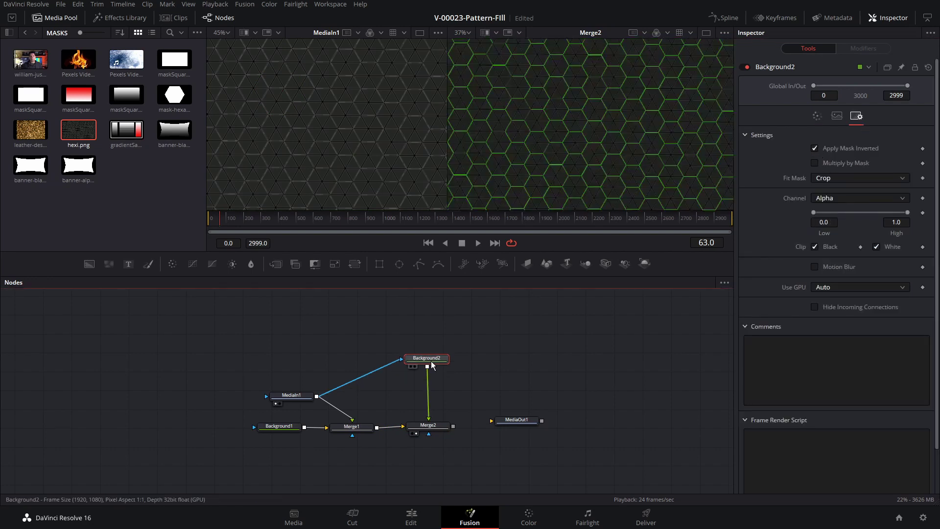
key(ctrl+v)
drag(838, 165, 869, 165)
scroll(629, 133, down, 4)
click(705, 33)
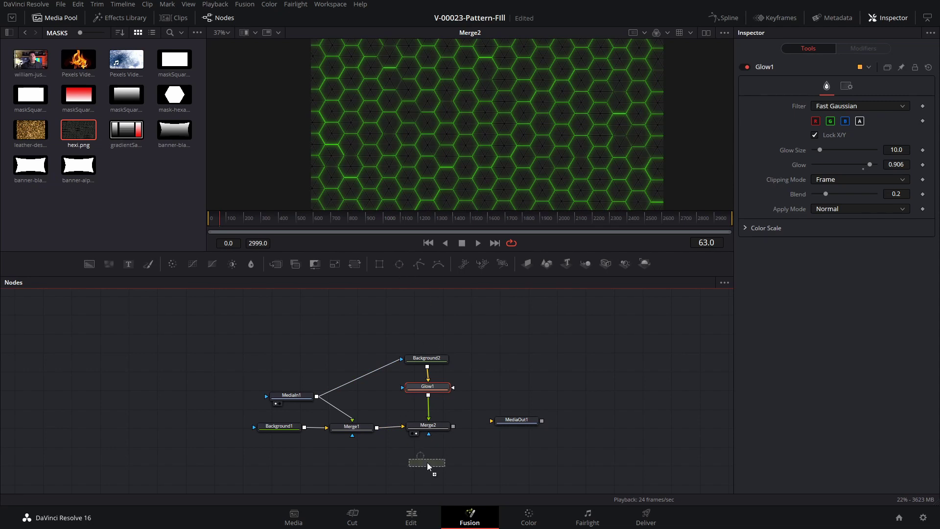
Step: Mask Merge2 with a non-solid Ellipse, setting soft edge to 0.0189 and border width to 0.032
drag(427, 460, 427, 462)
click(876, 179)
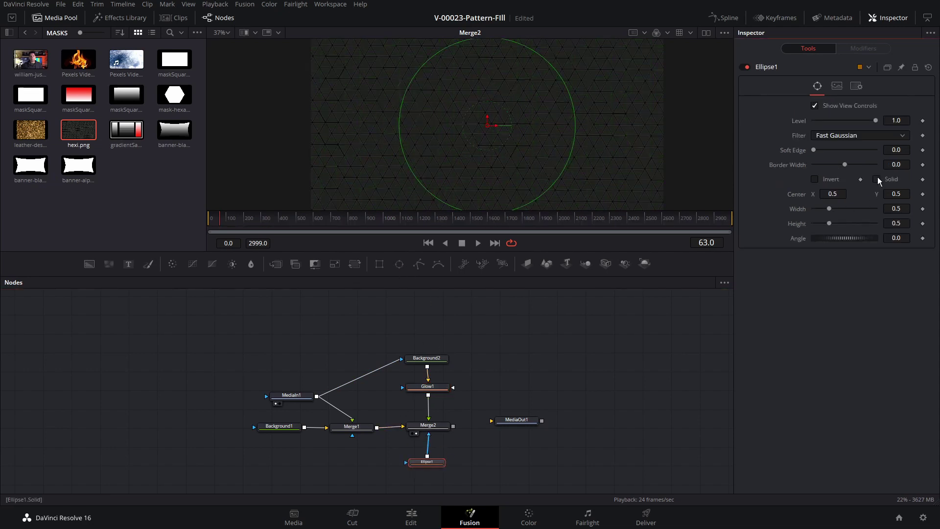
mouse_move(845, 165)
mouse_down()
mouse_move(855, 167)
mouse_move(818, 148)
mouse_move(850, 168)
mouse_up()
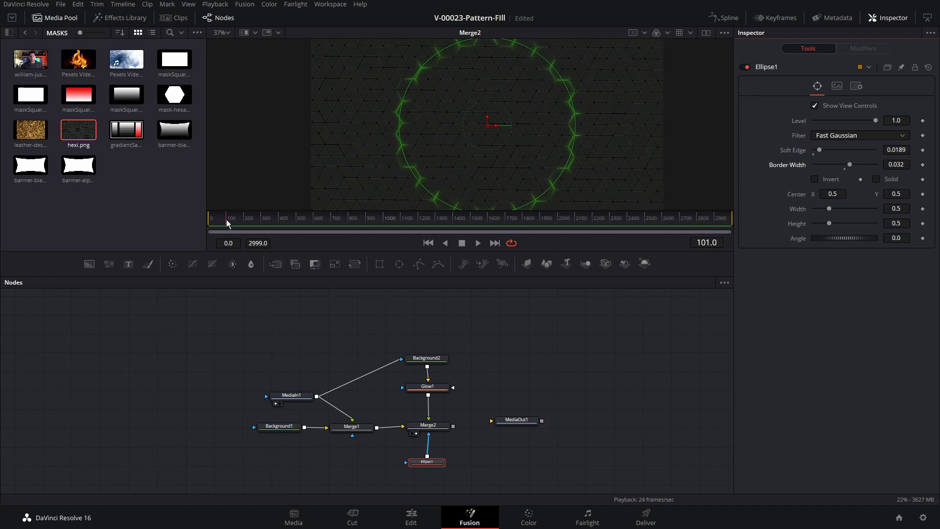
Step: Enlarge the ellipse mask beyond the image at frame 101 and keyframe its width and height at about 1.185
scroll(558, 189, down, 2)
drag(565, 178, 615, 204)
click(922, 209)
click(922, 223)
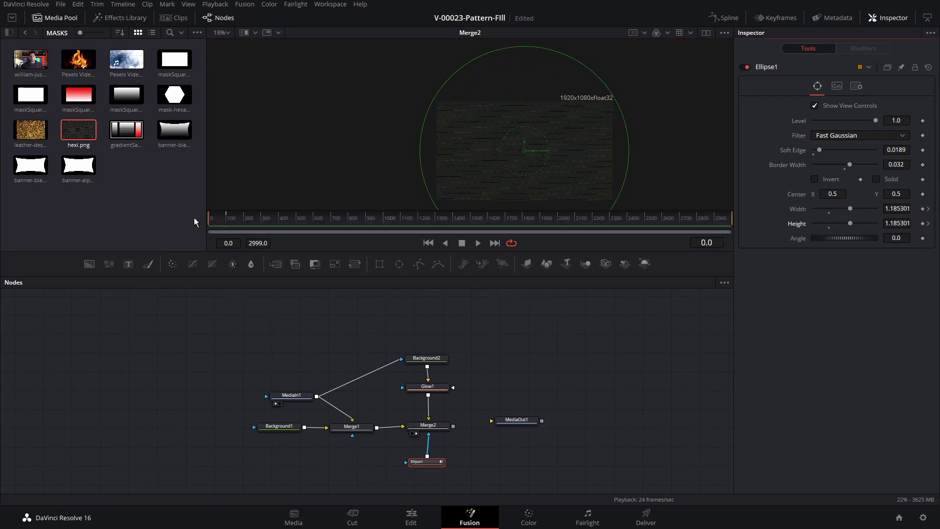
Step: Shrink the ellipse to about 0.014 at frame 0, move its center to about 0.494, 0.457, and play the animation
drag(615, 204, 527, 153)
scroll(523, 153, up, 10)
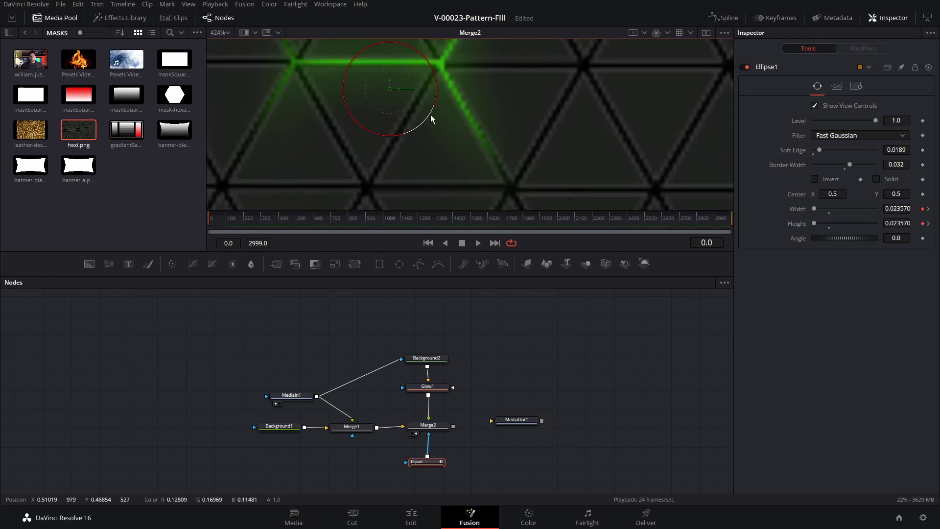
scroll(440, 132, down, 1)
drag(477, 109, 452, 179)
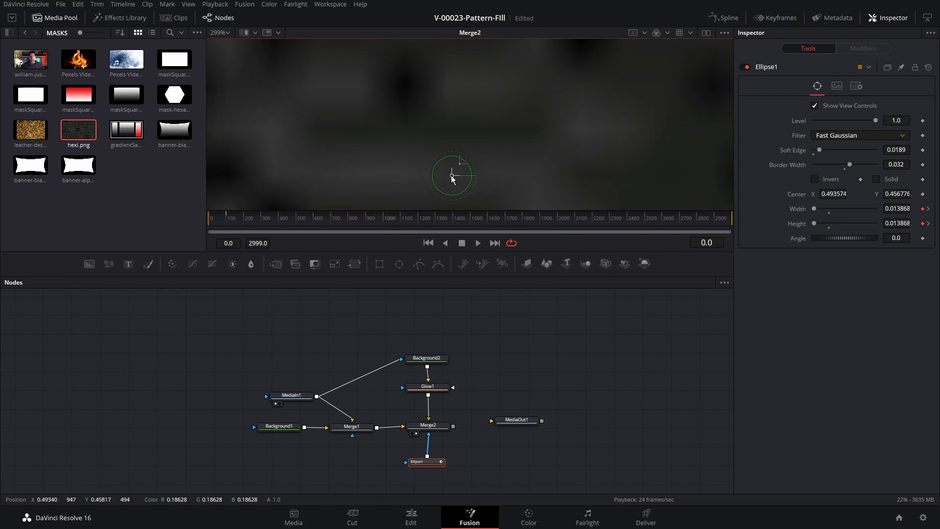
scroll(479, 162, down, 5)
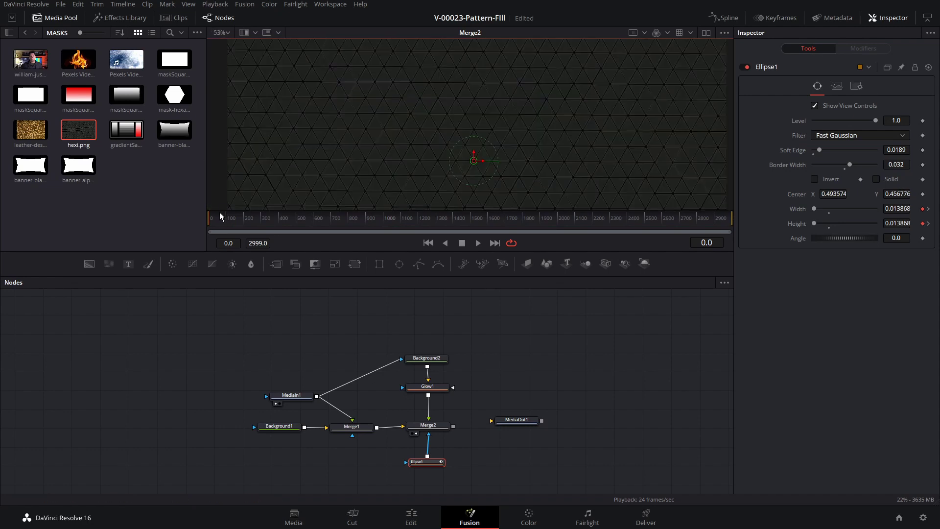
key(space)
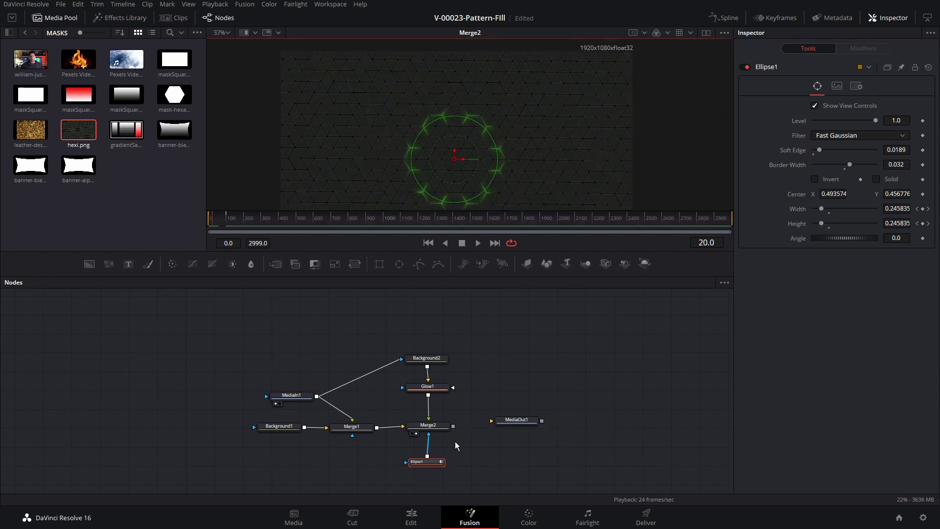
Step: Insert a Grid Warp node between Ellipse1 and Merge2 and distort its mesh around the glowing ring
drag(434, 464, 436, 475)
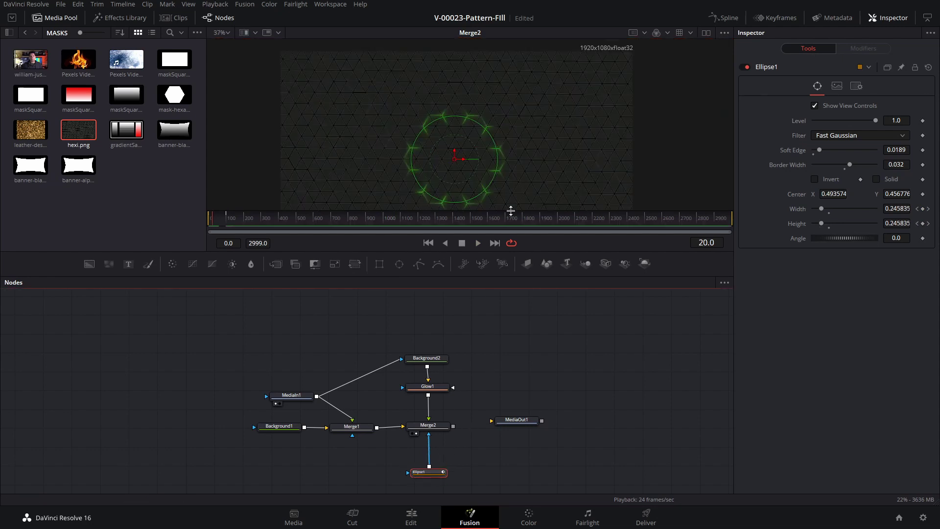
drag(526, 331, 511, 293)
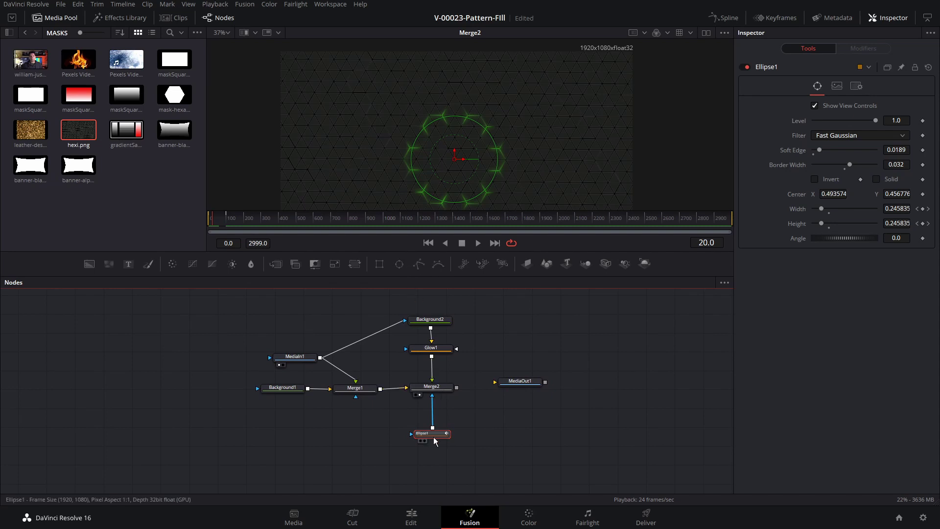
drag(435, 438, 434, 453)
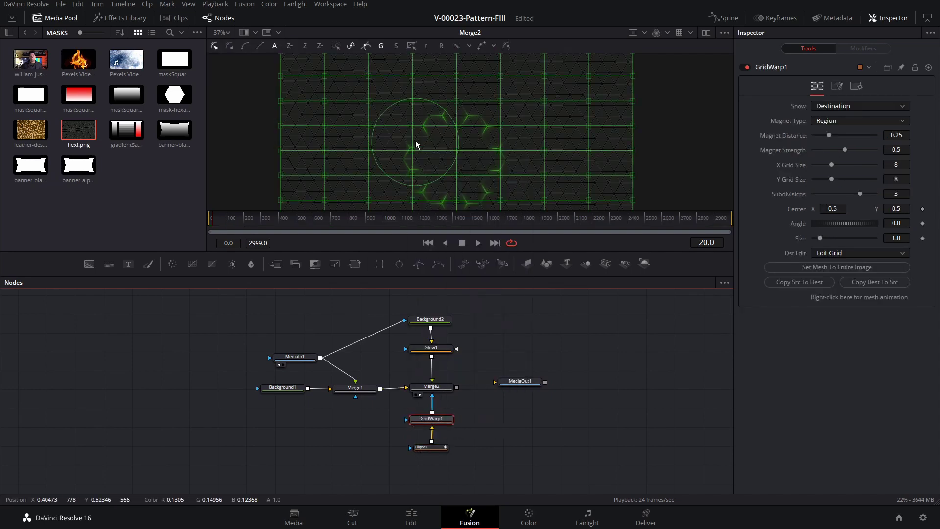
mouse_move(416, 143)
mouse_down()
mouse_move(500, 130)
mouse_move(410, 205)
mouse_move(457, 109)
mouse_move(405, 153)
mouse_move(514, 160)
mouse_up()
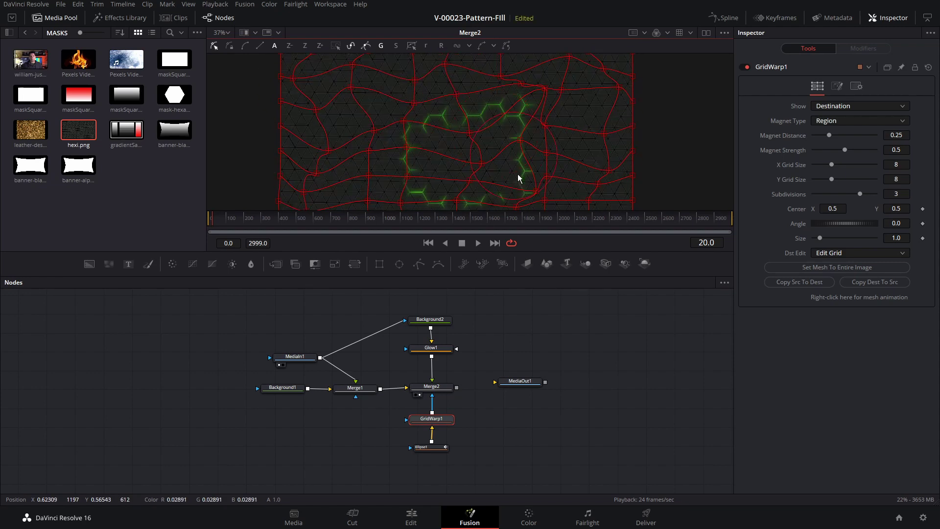
Step: Connect Merge2 to MediaOut1, show MediaOut1 in the viewer, and play back the warped ring animation from frame 0
drag(212, 218, 237, 218)
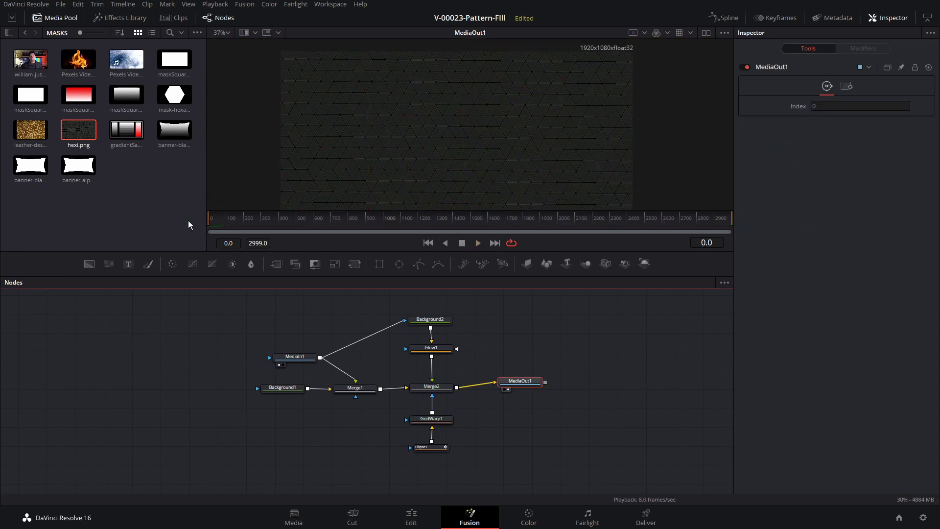
key(space)
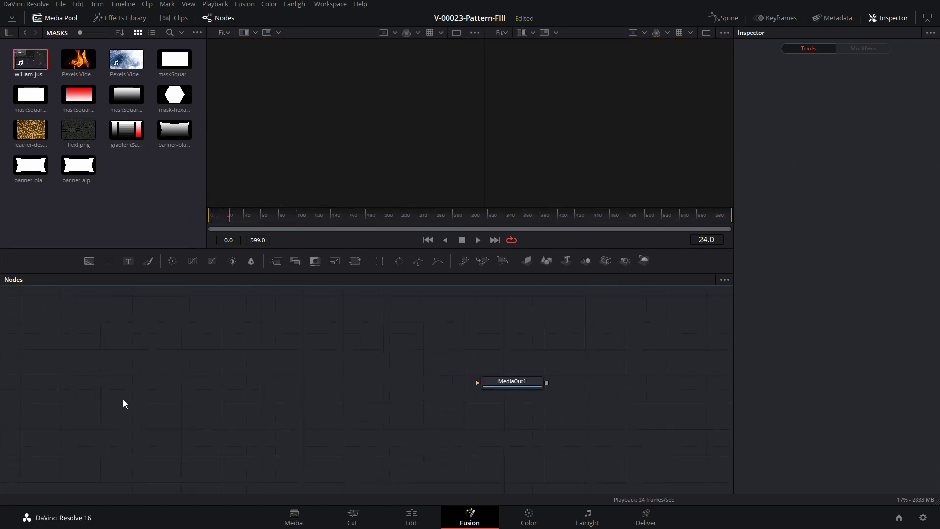
Step: Add the fire clip and the presenter clip to the new composition, showing them in the first and second viewers
click(82, 63)
drag(219, 353, 244, 349)
key(1)
drag(37, 75, 286, 402)
key(2)
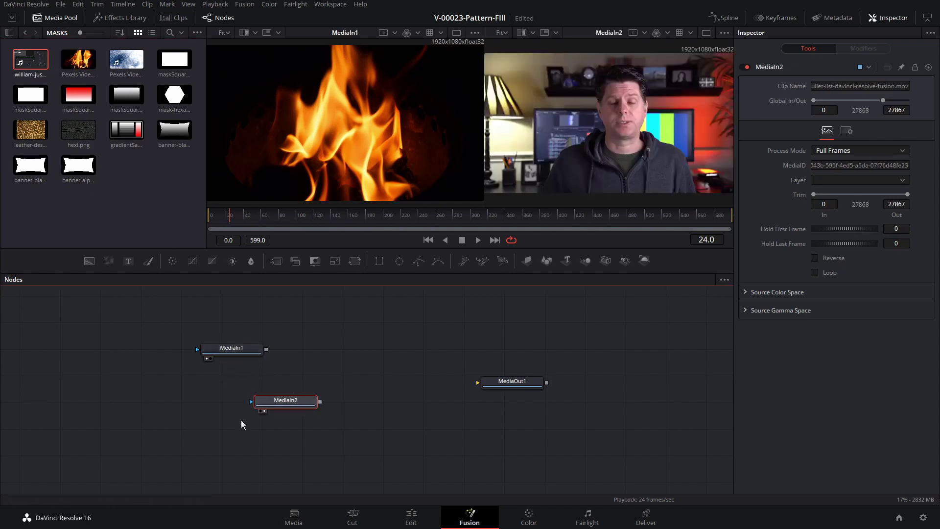
Step: Merge MediaIn2 over a new Background node, connect Merge1 to MediaOut1, and show MediaOut1 in the second viewer
drag(197, 365, 290, 449)
drag(319, 401, 312, 442)
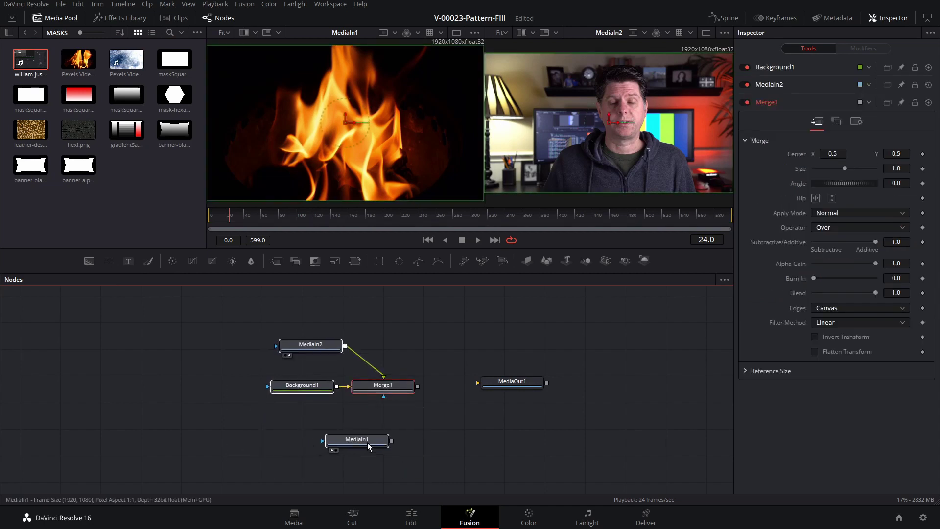
drag(357, 440, 385, 435)
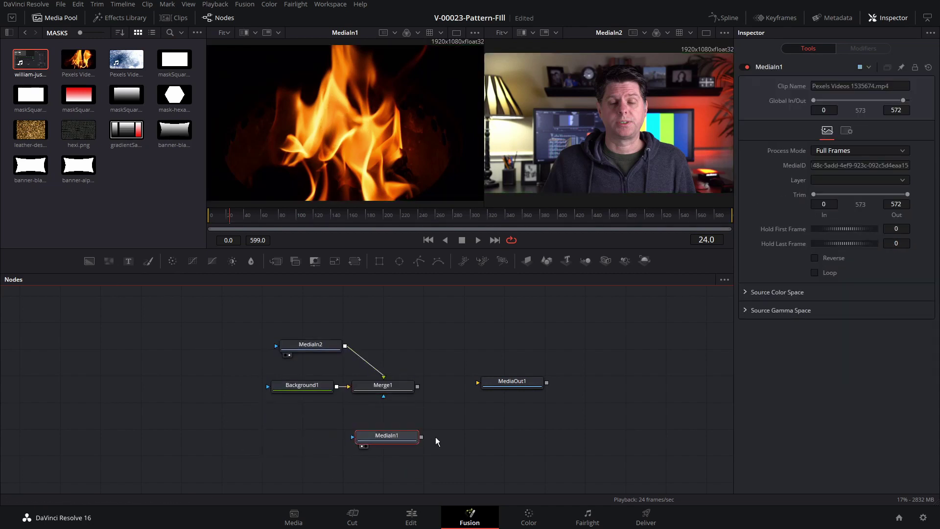
click(384, 386)
drag(418, 387, 518, 388)
click(518, 388)
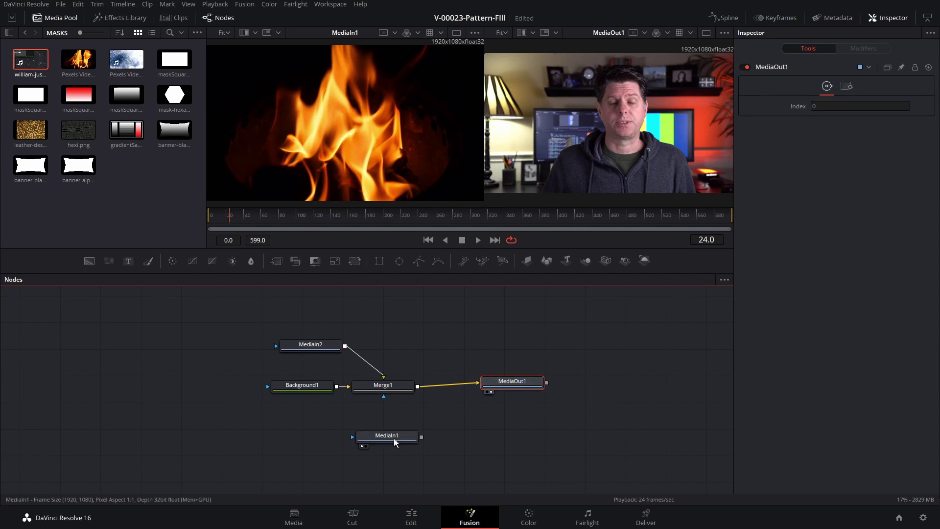
Step: Connect the fire clip MediaIn1 as Merge1's effect mask and set the mask channel to Luminance
drag(421, 436, 383, 396)
click(383, 385)
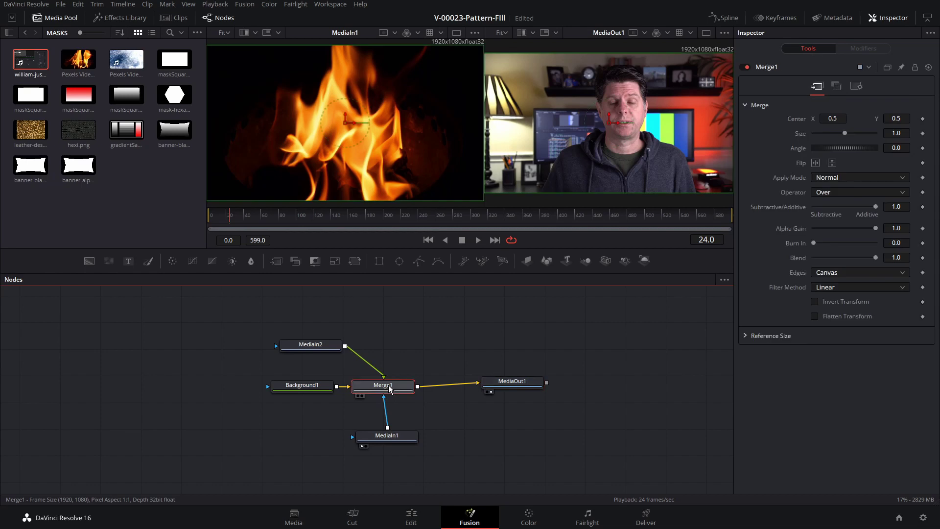
click(857, 87)
click(834, 205)
click(836, 265)
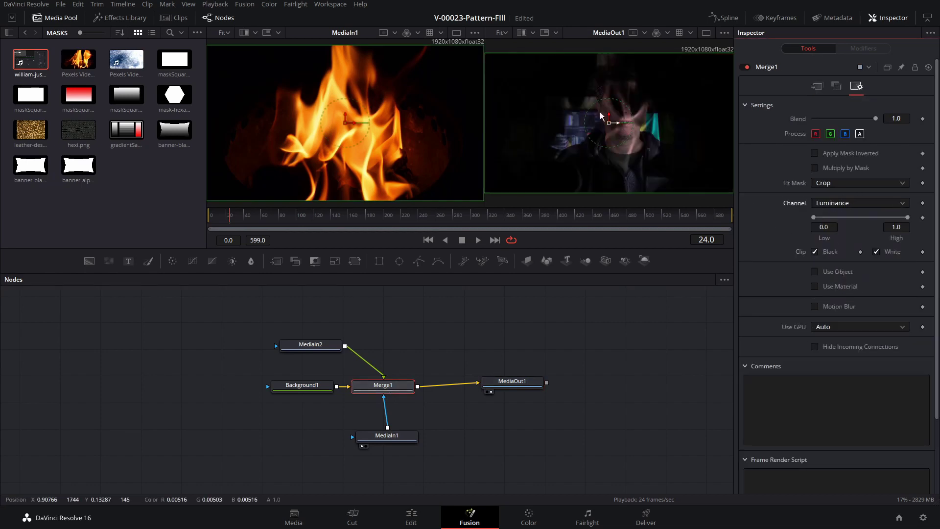
Step: Play back the fire-masked footage and enlarge MediaOut1 in a single viewer
key(space)
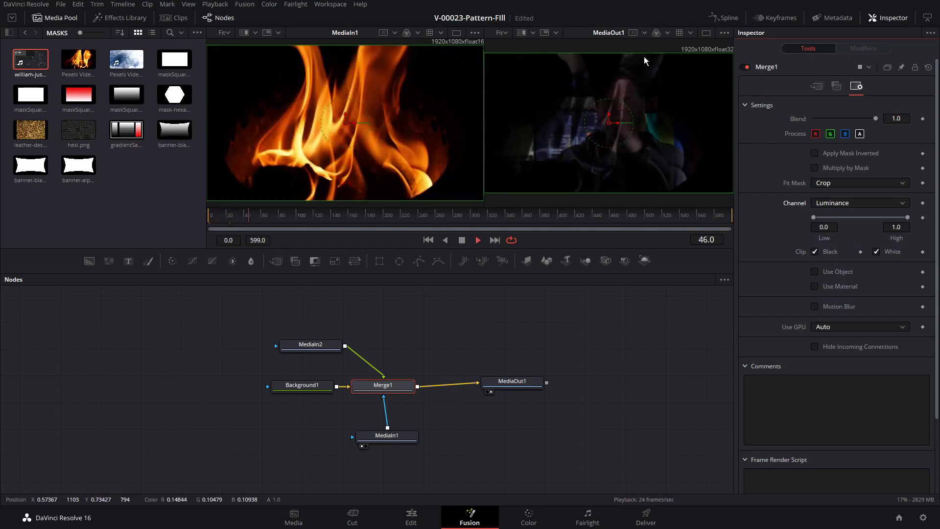
click(706, 33)
drag(532, 253, 246, 355)
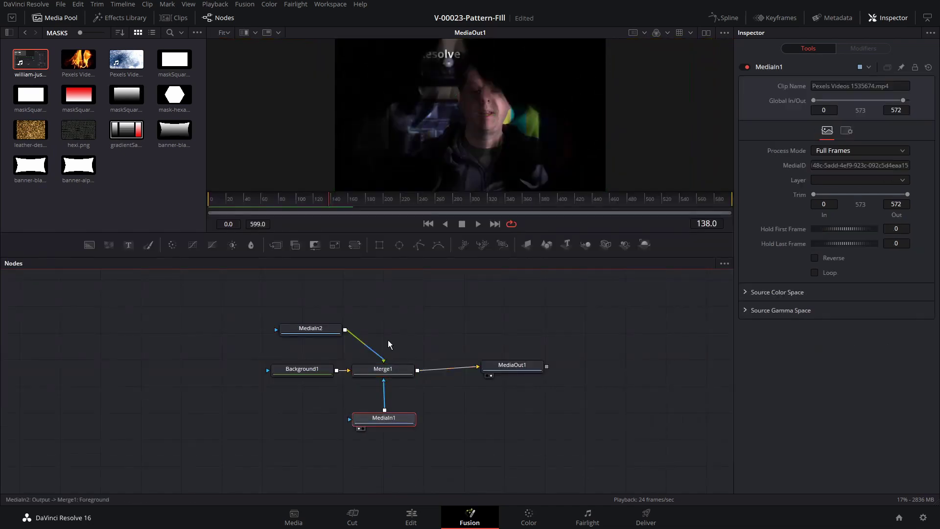
Step: Change Background1 to a Vertical gradient and set its top color to green with hue 0.328, saturation 1.0, value 0.976
click(299, 371)
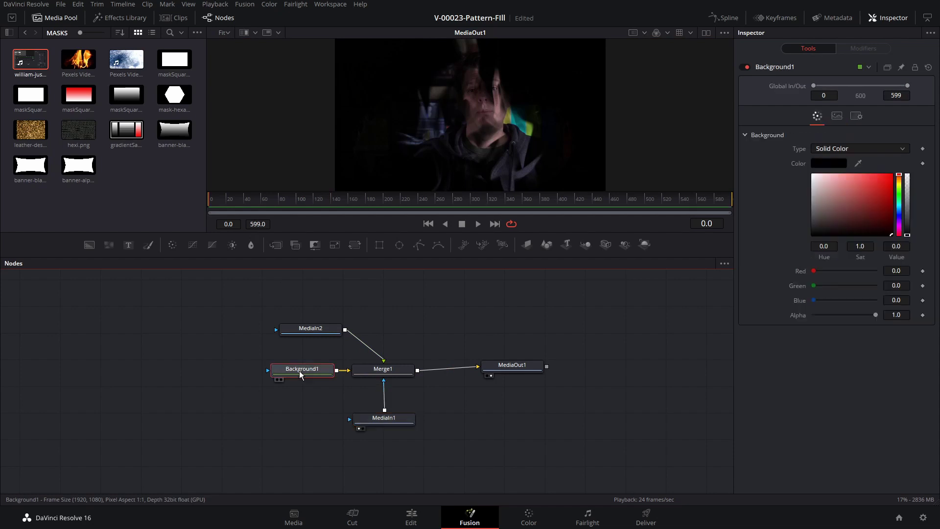
click(847, 151)
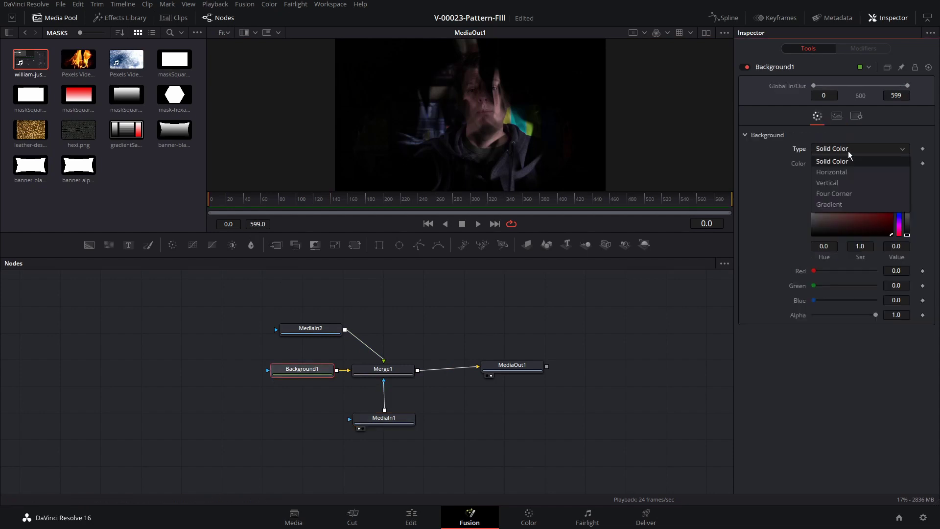
click(841, 180)
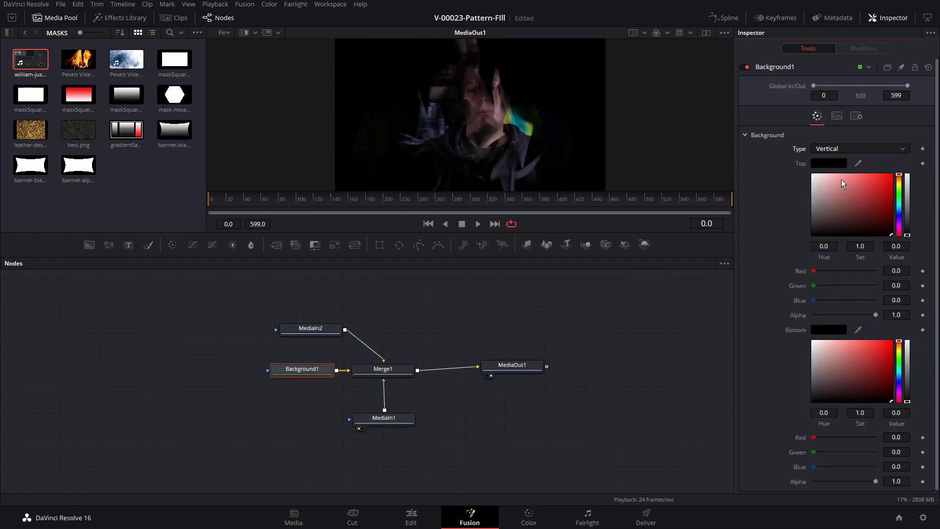
drag(899, 182, 899, 194)
click(891, 176)
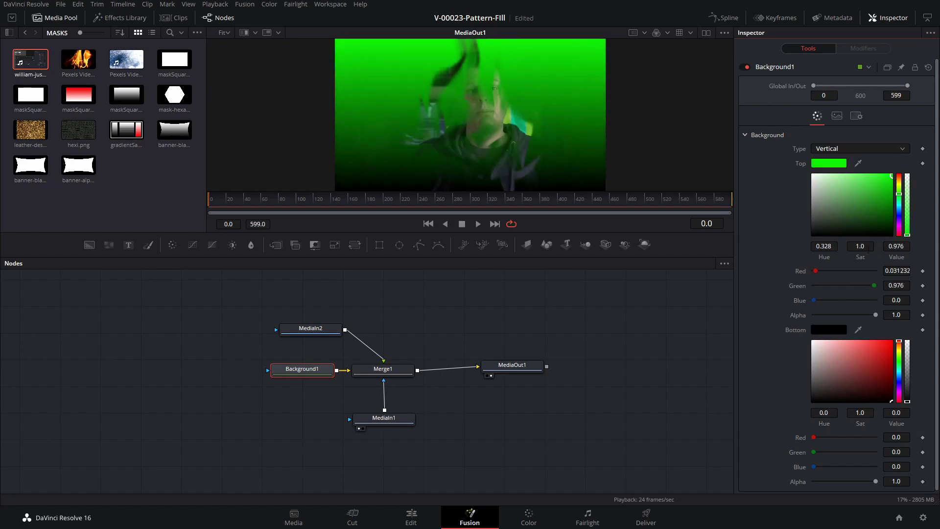
Step: Set the gradient's bottom color to blue with hue 0.64, saturation 0.976, value 0.63
click(898, 370)
drag(898, 369, 899, 379)
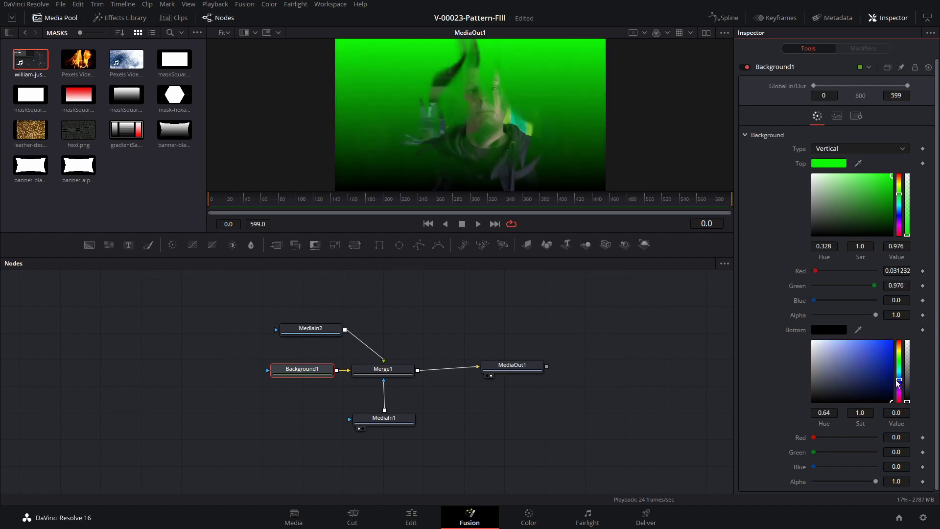
click(891, 365)
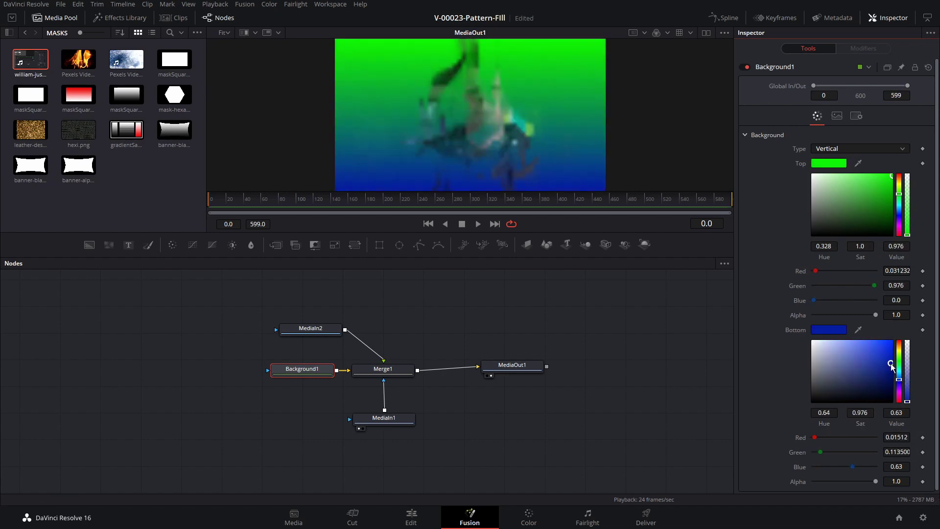
Step: Swap Merge1's inputs so Background1 is the foreground over MediaIn2, and play back the colored flames
click(391, 375)
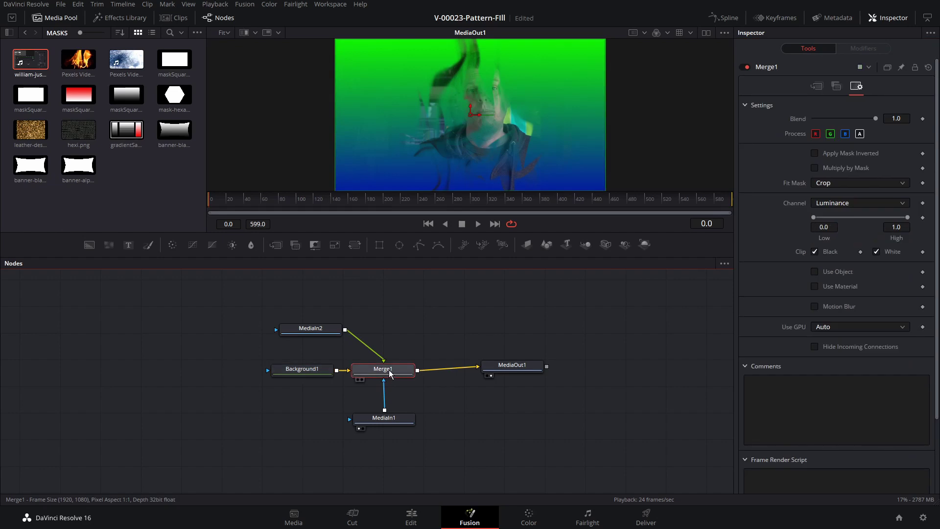
key(space)
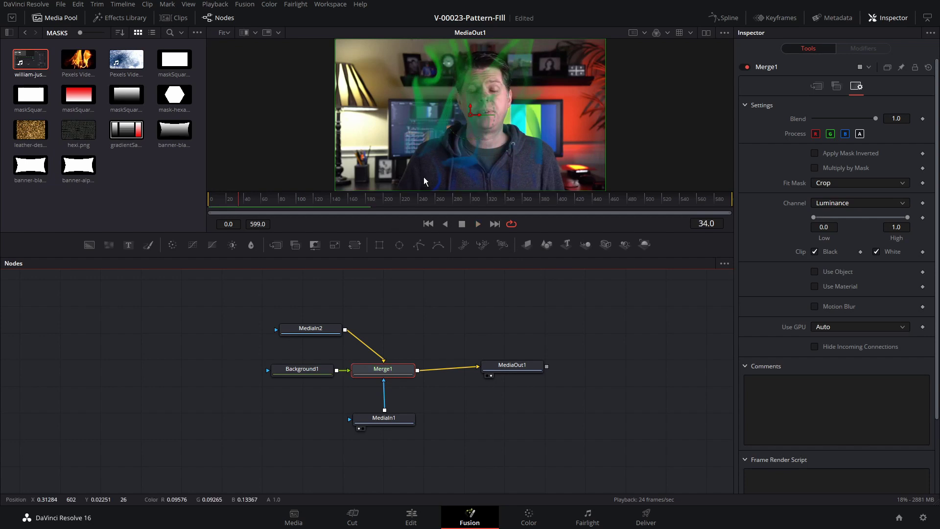
Step: Recolor Background1's gradient with top hue 0.016 and bottom hue 0.152, and play back the red and yellow flames
click(298, 369)
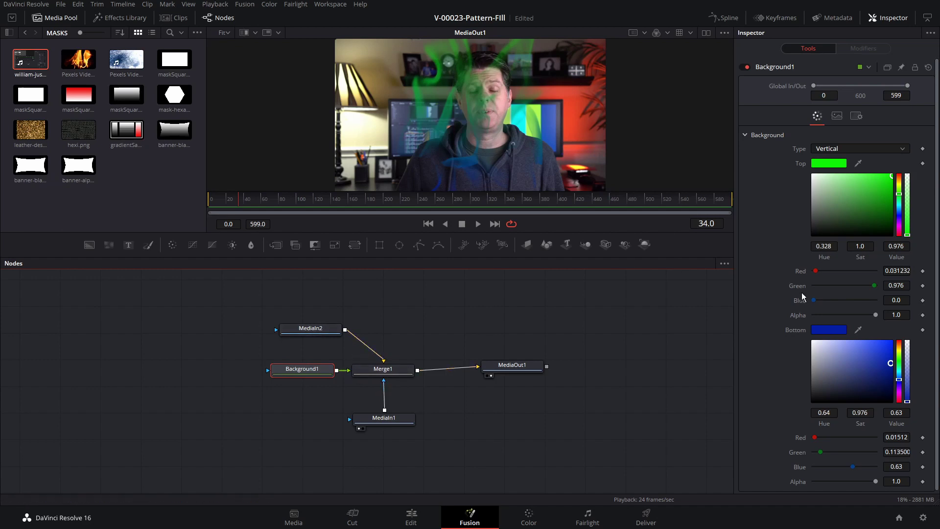
click(899, 208)
drag(902, 188, 902, 176)
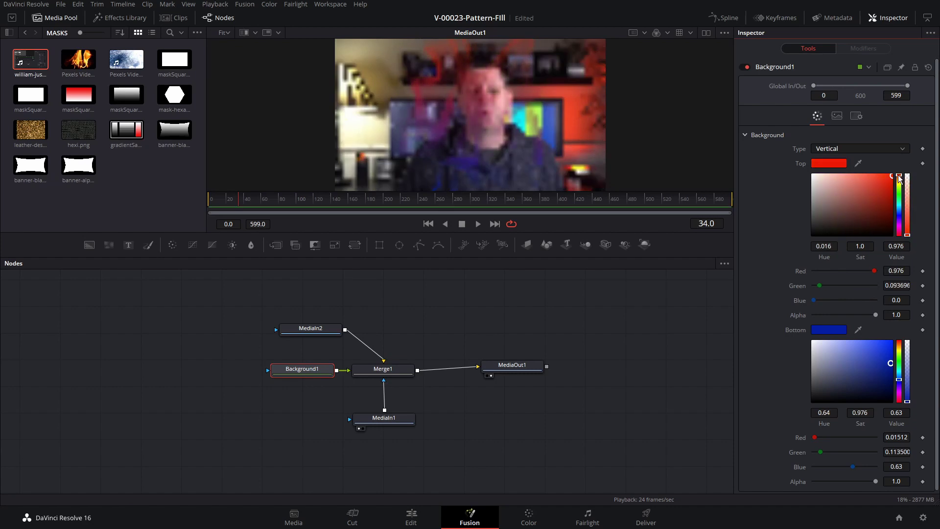
click(900, 352)
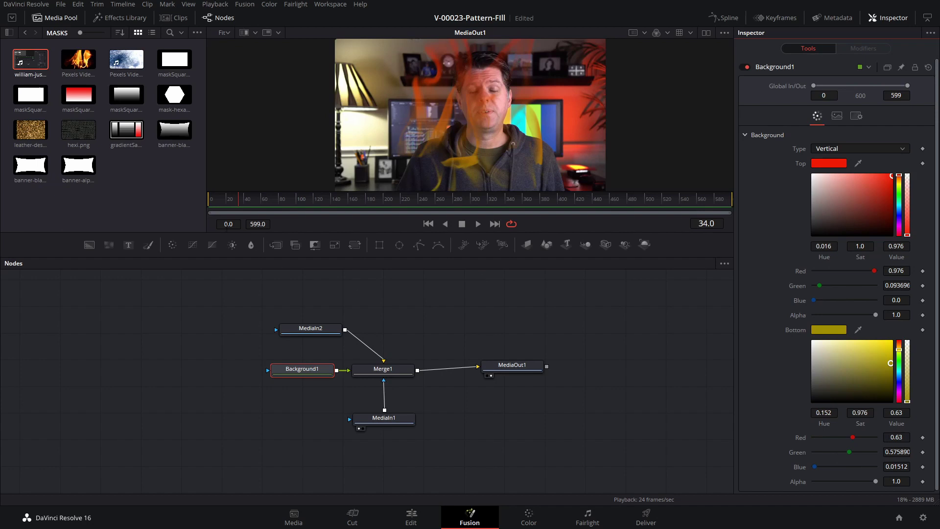
key(space)
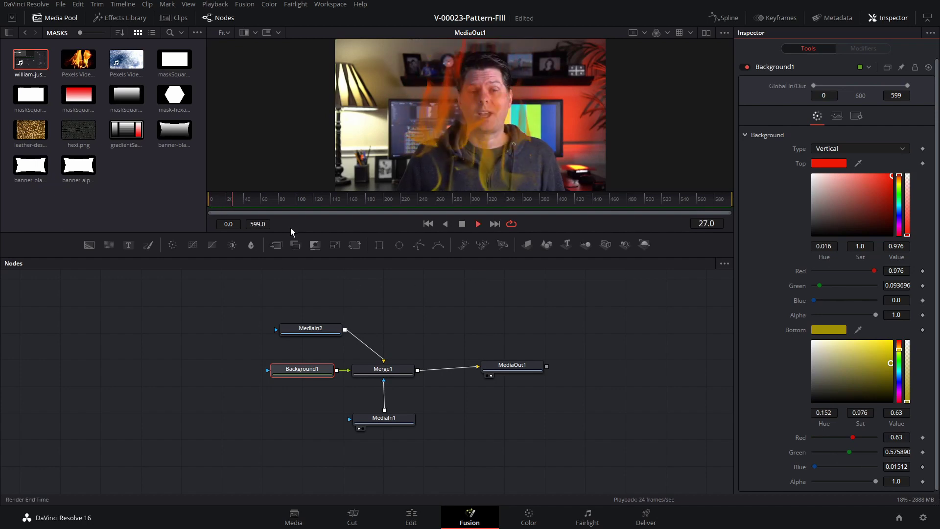